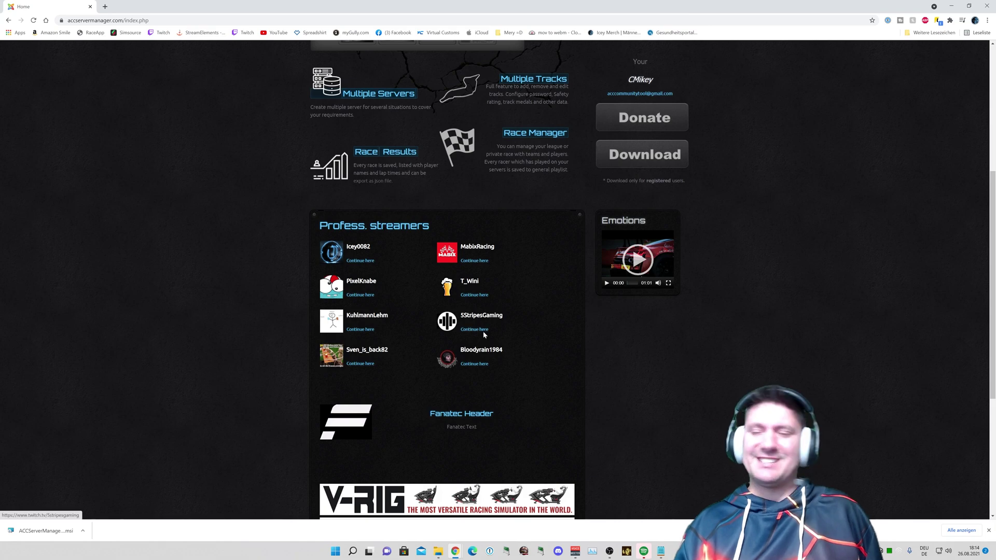
Install ACC Server Manager from the downloaded .msi despite the SmartScreen warning, then launch it
click(55, 531)
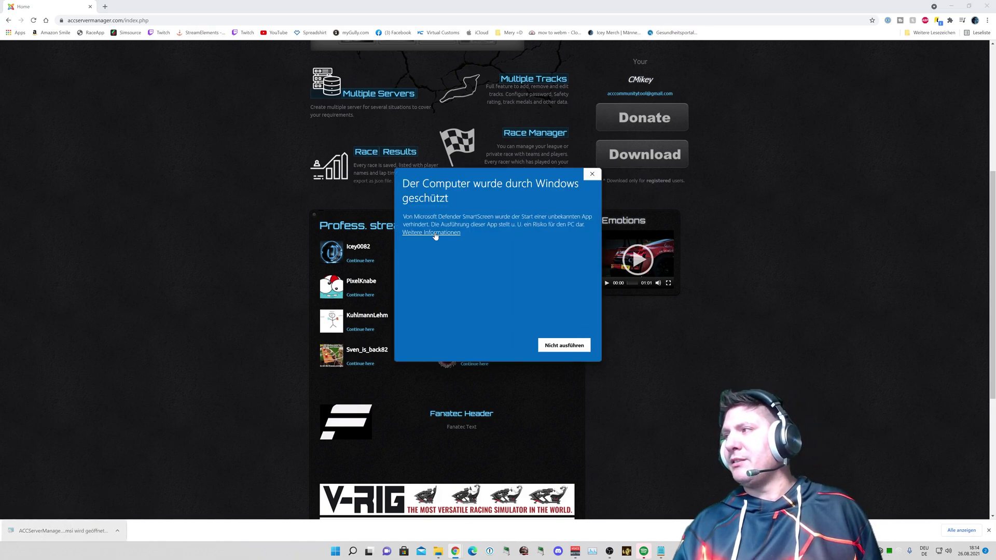
click(435, 234)
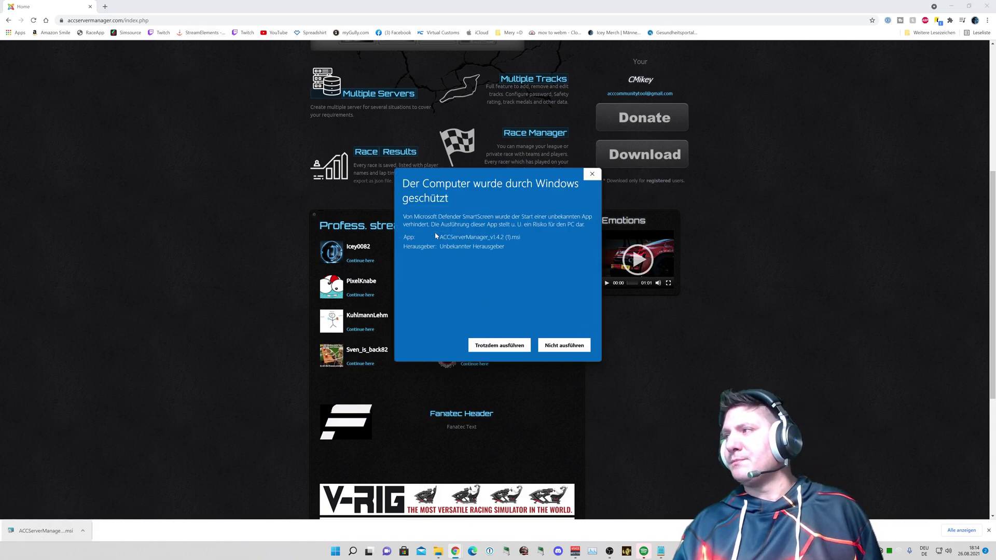
click(501, 347)
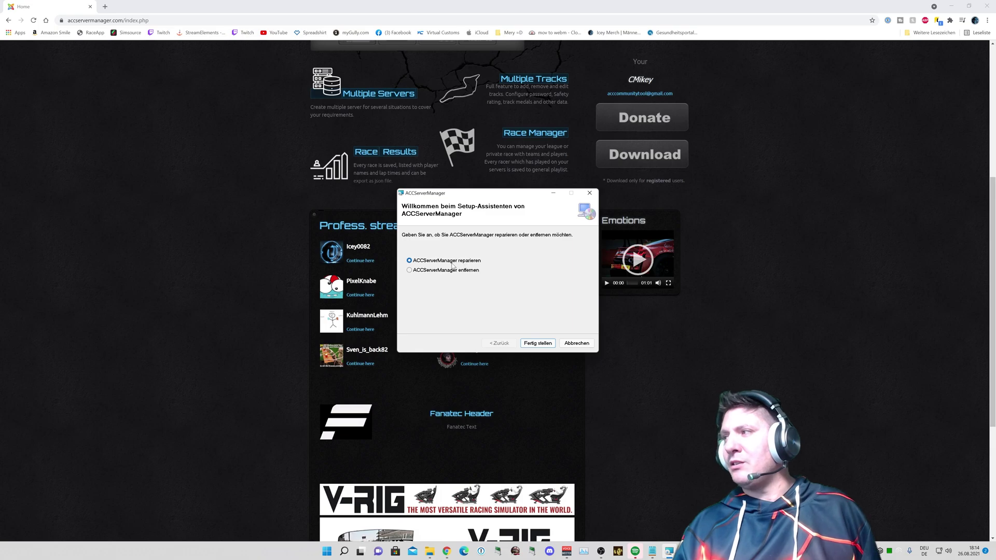
click(538, 343)
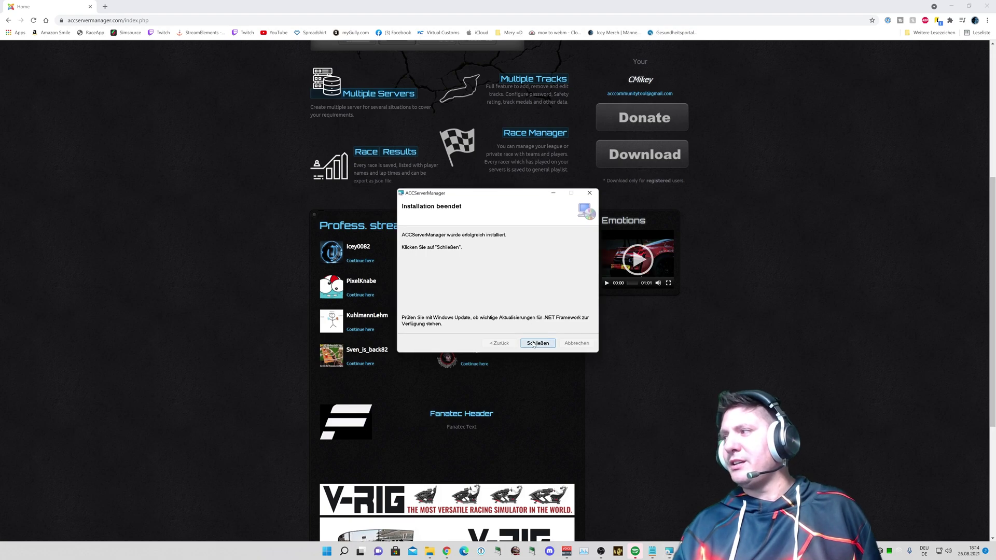
click(537, 343)
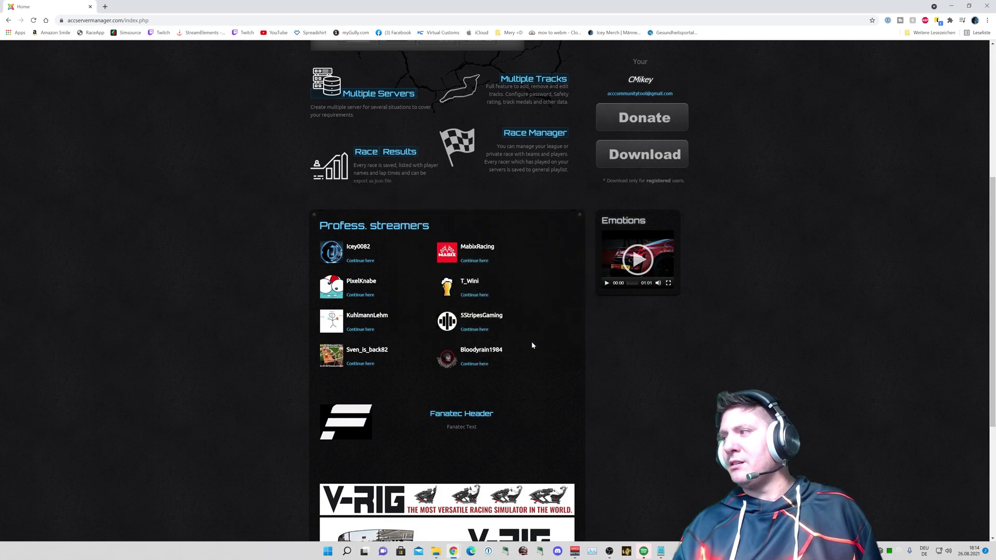
click(524, 552)
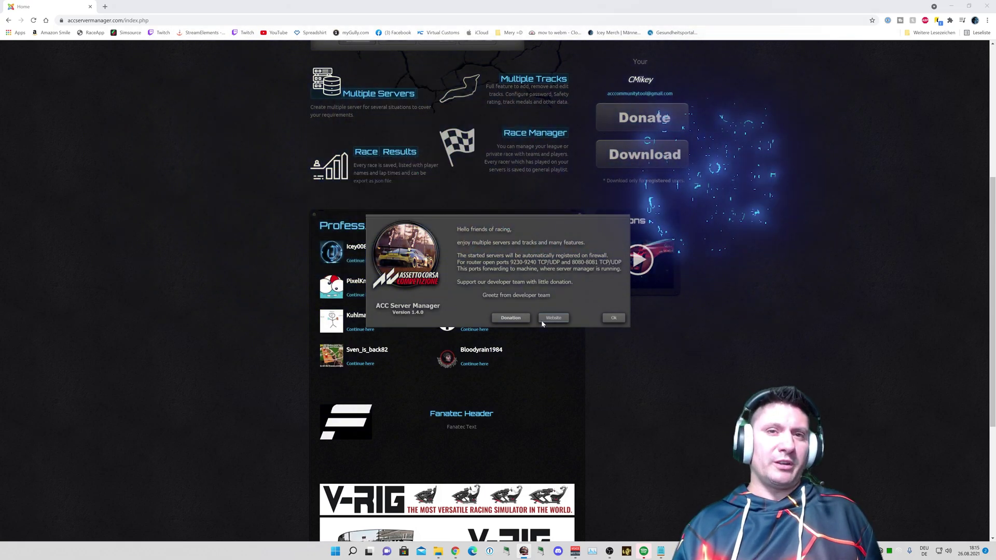
Dismiss the port-forwarding welcome notice and browse the existing servers, including 12h Kyalami and Test Server
click(622, 317)
click(362, 224)
click(412, 238)
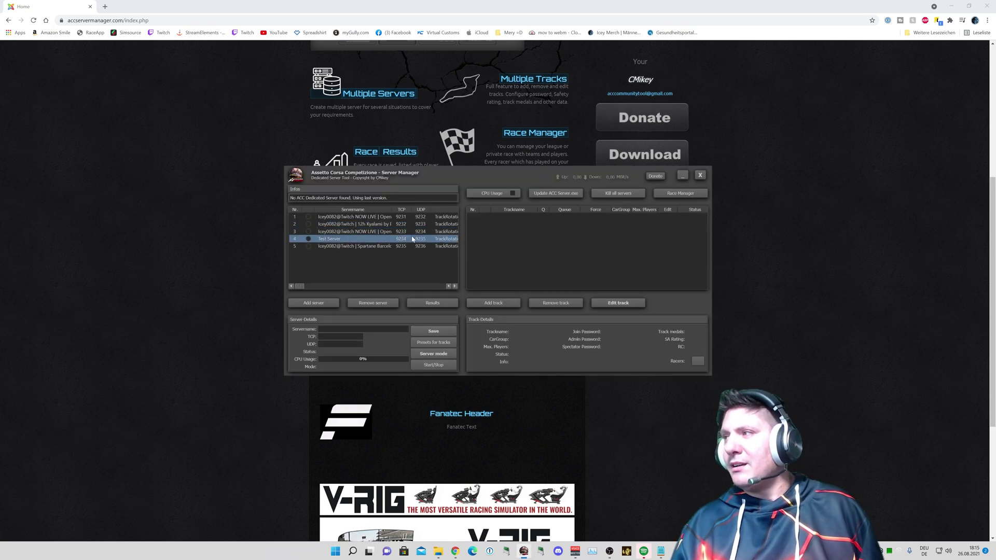
click(366, 225)
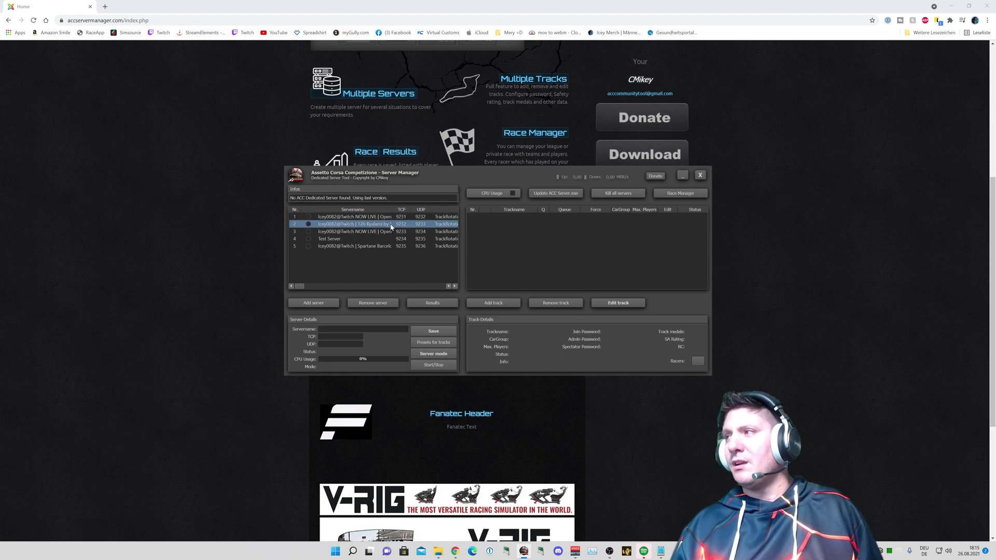
click(386, 231)
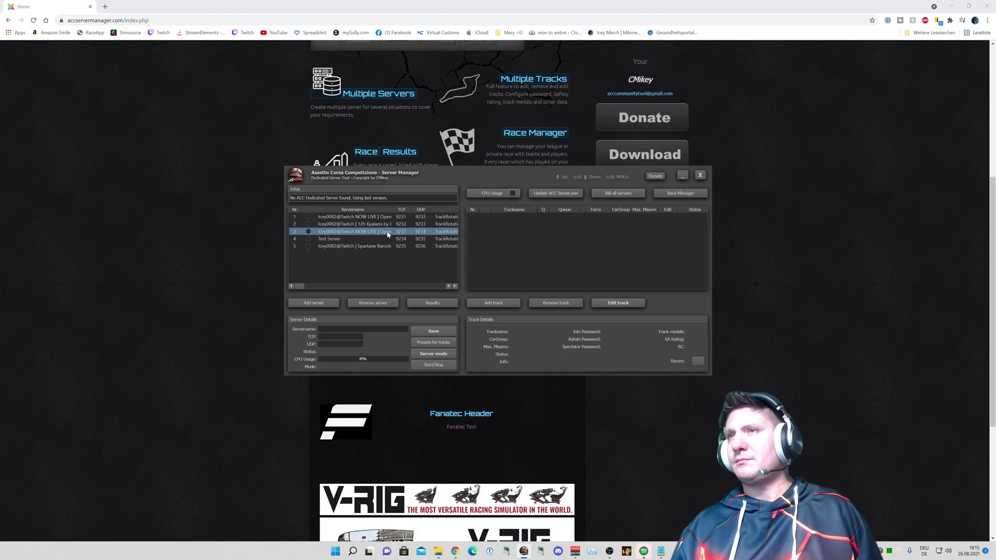
click(376, 238)
Check the Spartane Barcelona and Test Server entries, then bring up the Adding server dialog
click(366, 245)
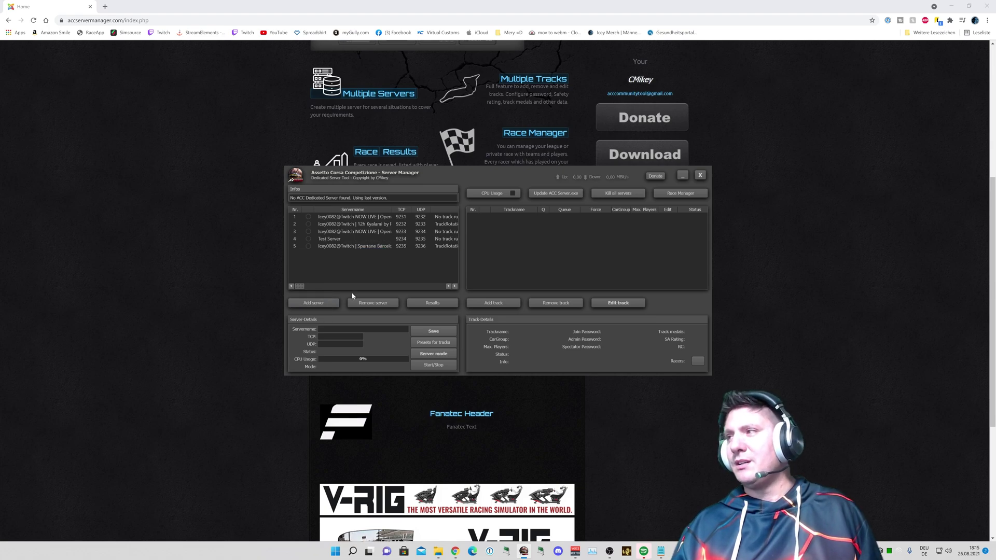
click(352, 239)
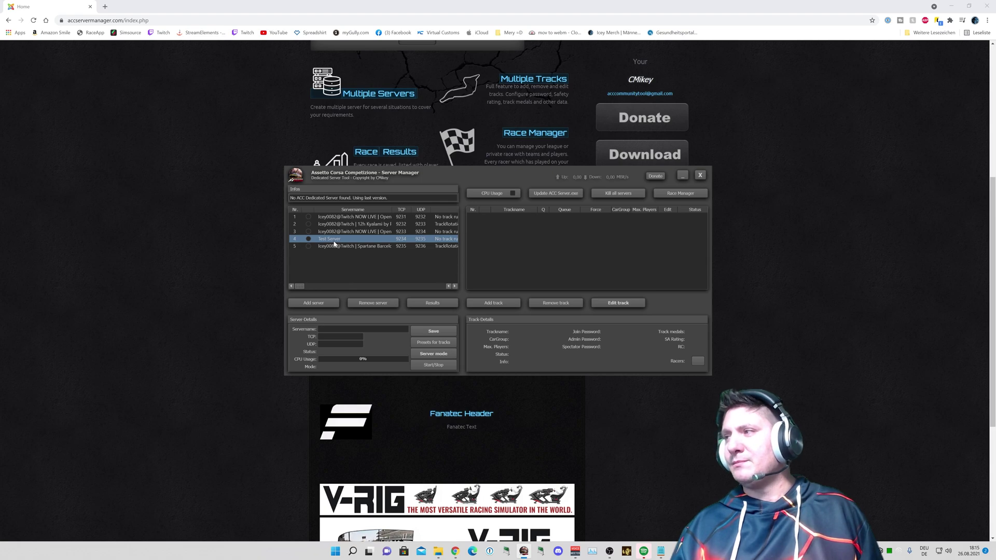
click(314, 303)
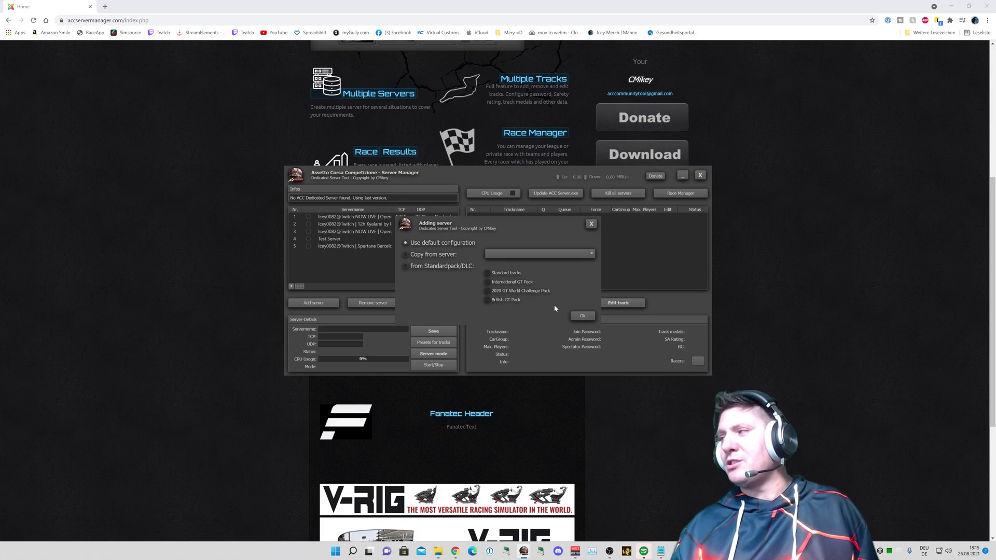
Add a default-configuration server on TCP 9234/UDP 9235 and name it 'Test Server'
click(582, 317)
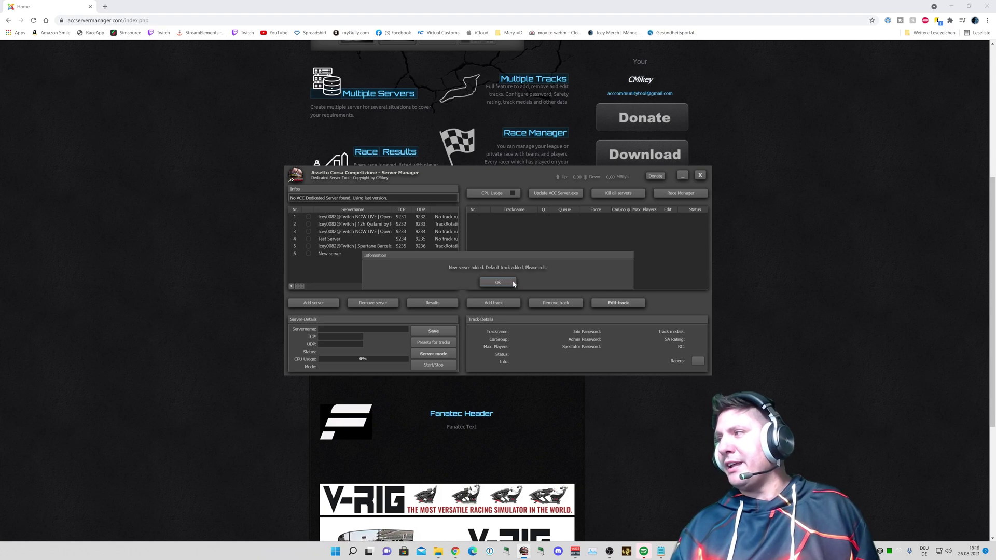
click(512, 283)
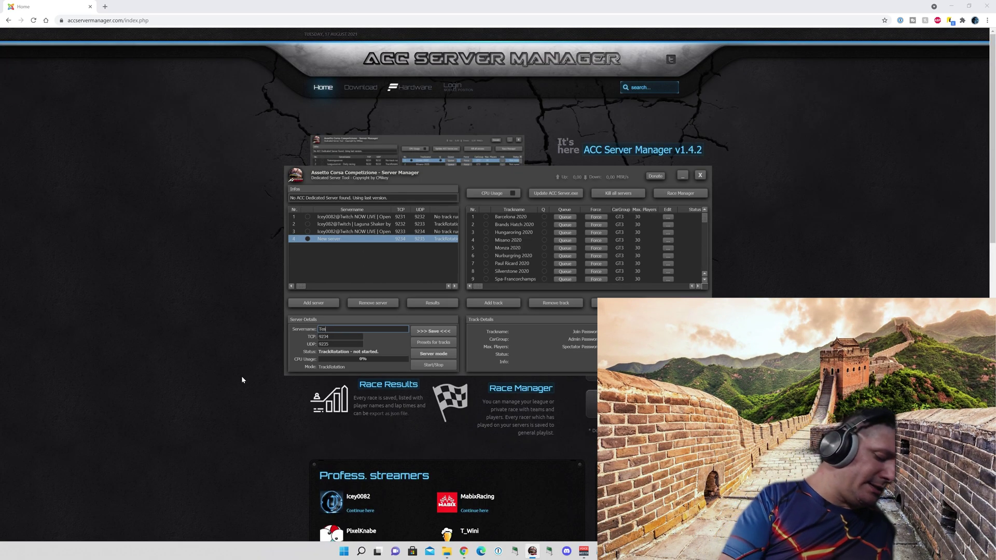
text(t Server)
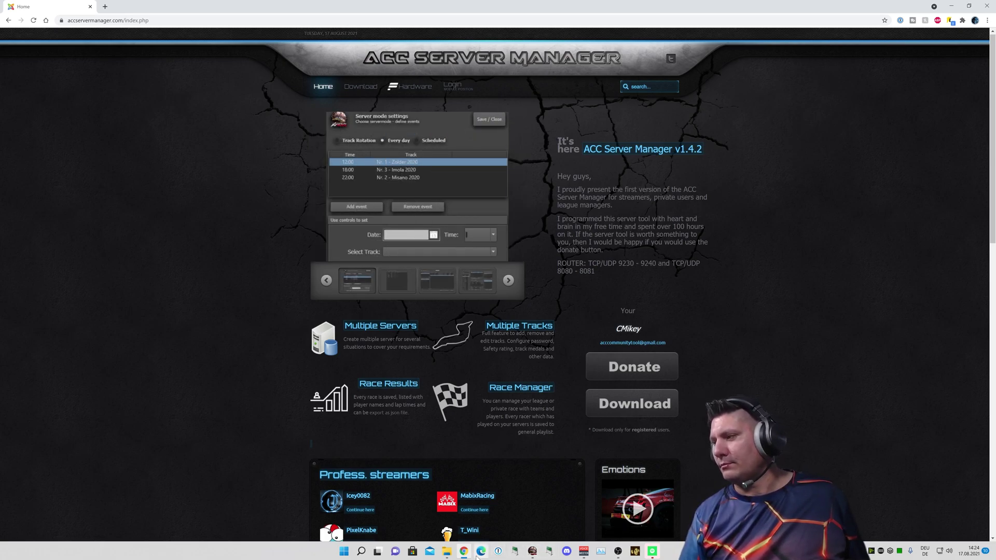
click(532, 552)
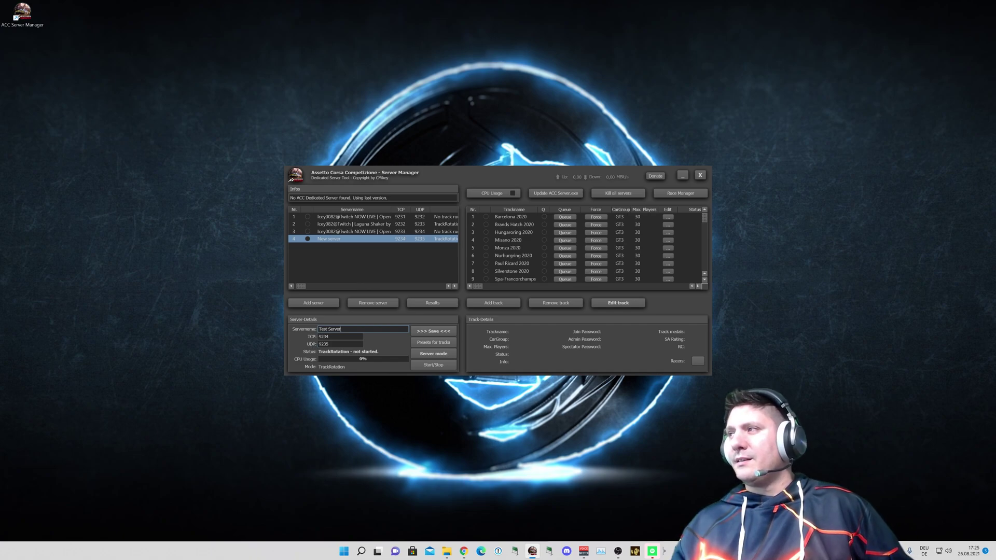
Save the fourth server as 'Test Server' and reselect it to view its 2020 track rotation
click(412, 216)
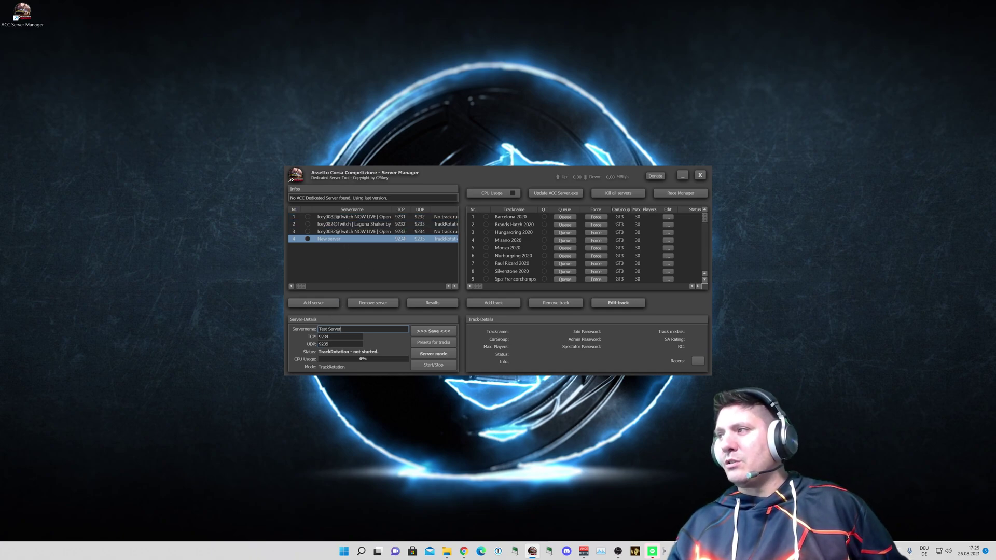
click(433, 331)
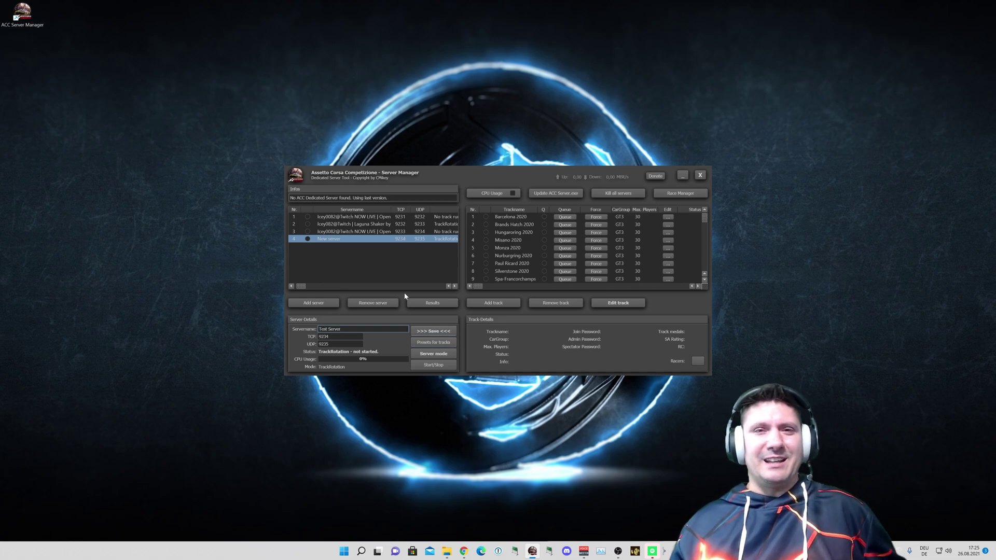
click(340, 224)
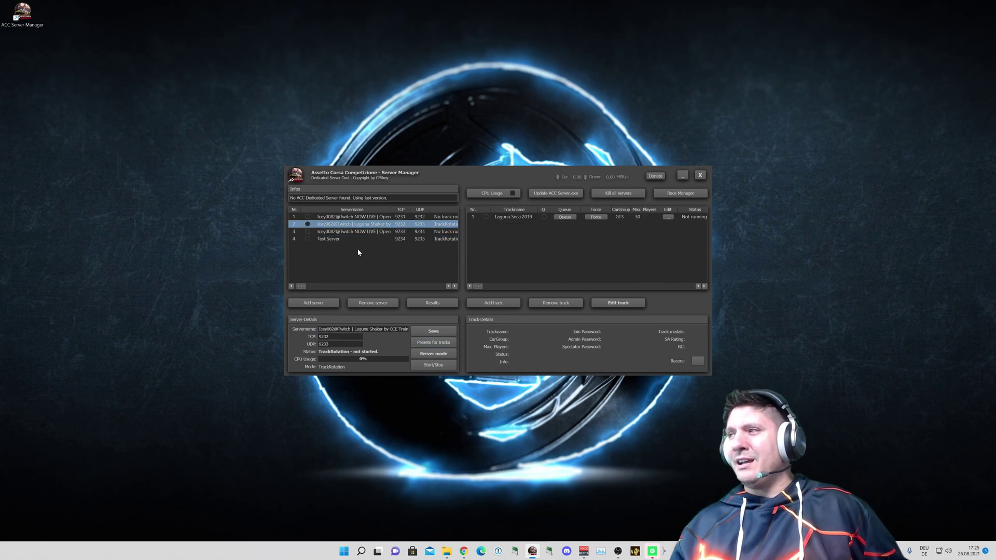
click(336, 239)
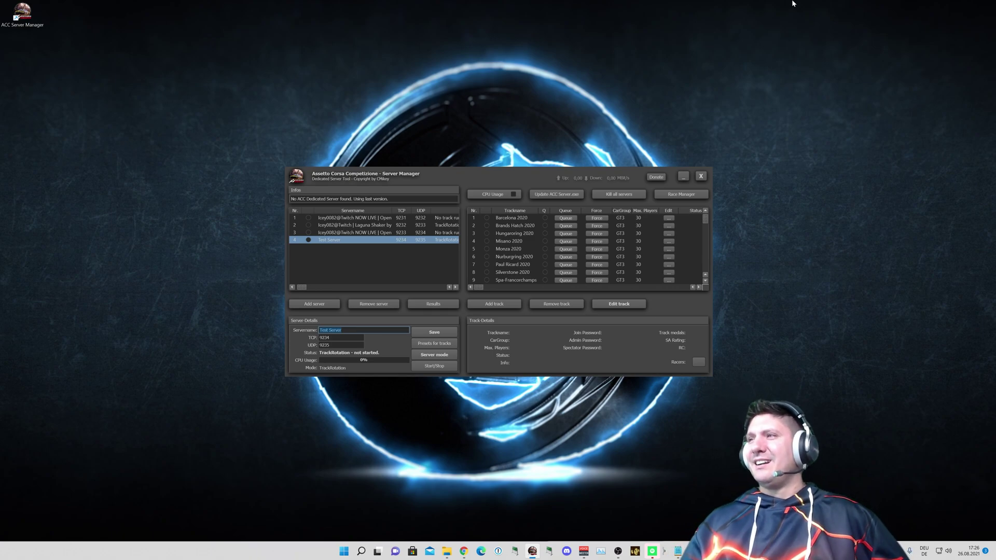
drag(478, 172, 345, 152)
click(553, 230)
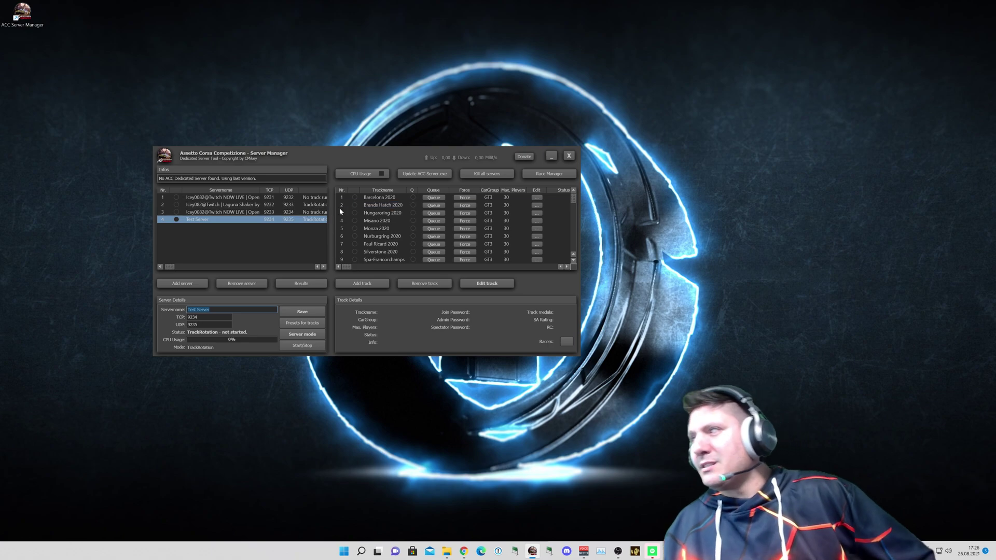
Inspect Barcelona 2020's GT3 server settings, close them, and queue Barcelona 2020
click(538, 198)
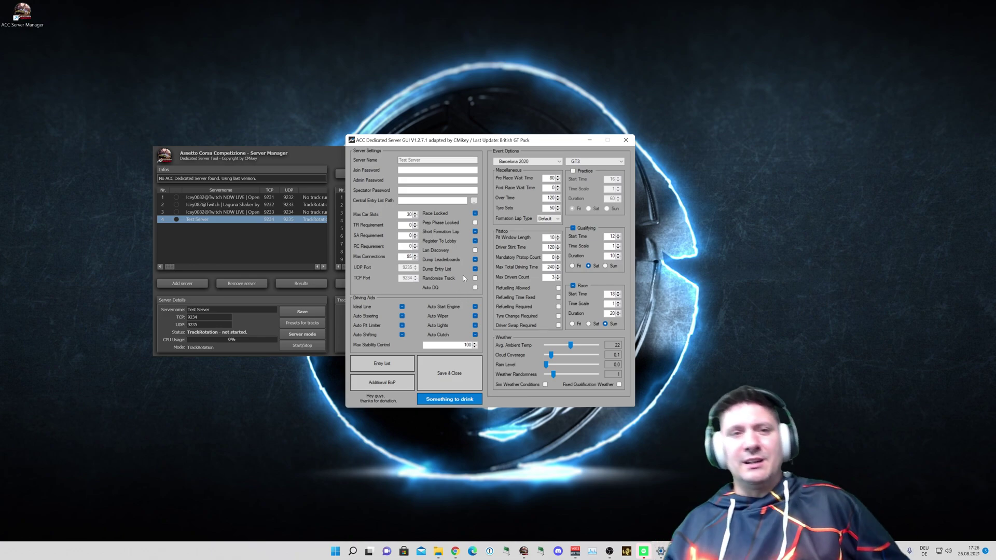
key(alt+F4)
click(426, 198)
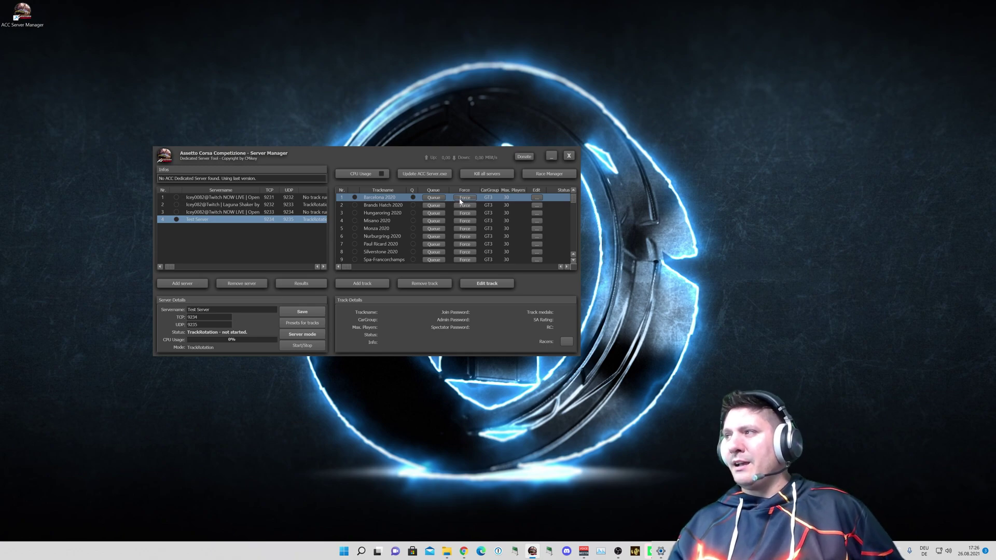
Select Barcelona 2020, start Test Server, then stop it and confirm
click(355, 198)
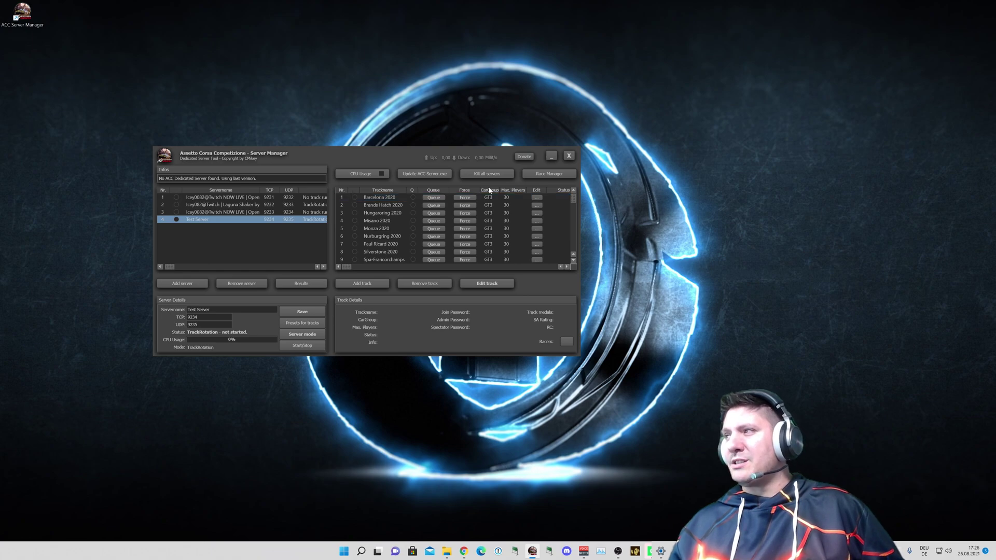
click(382, 197)
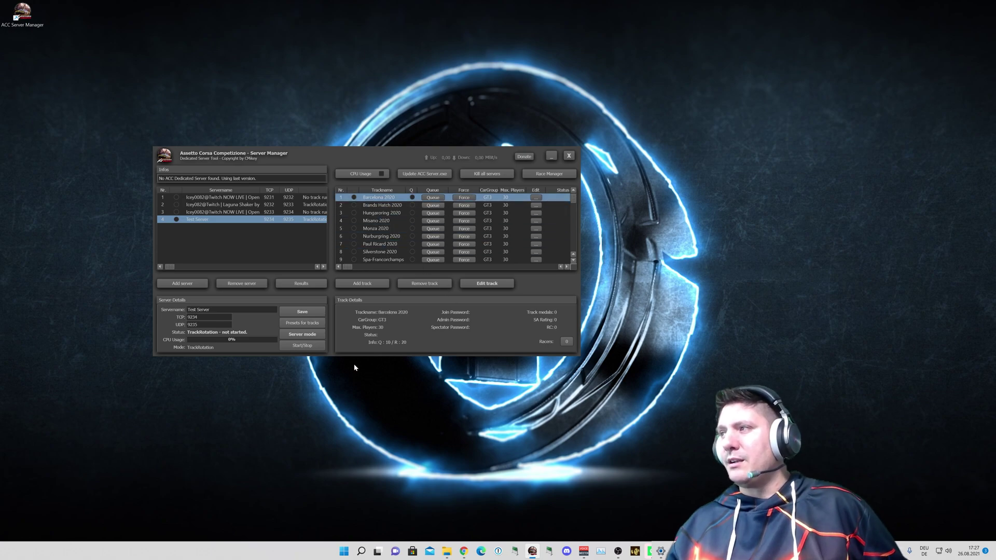
click(307, 344)
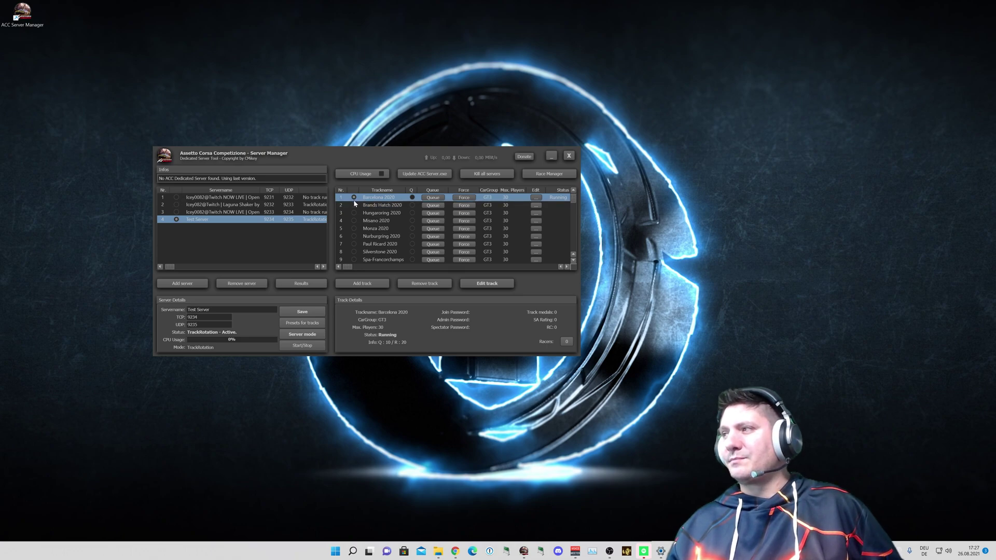
click(316, 343)
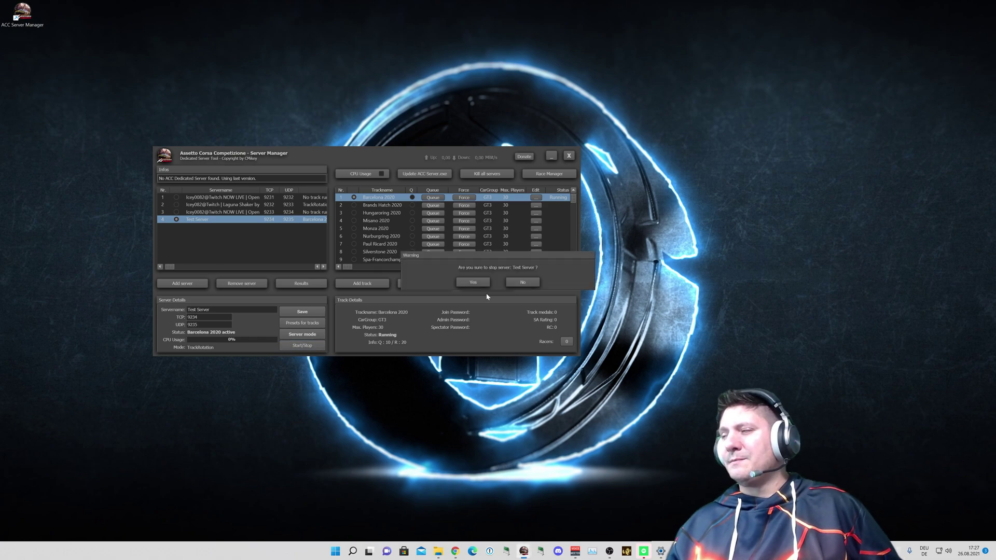
click(471, 282)
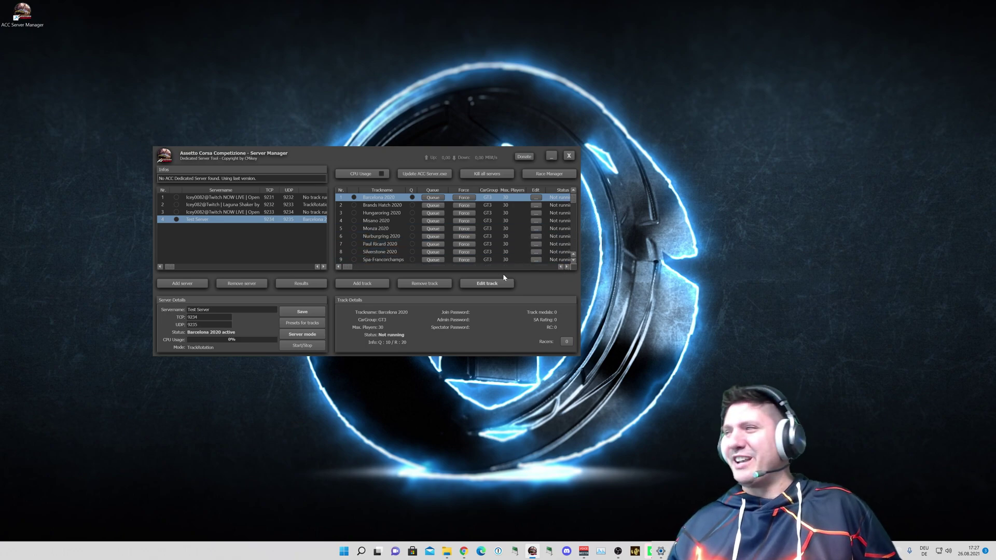
Force Misano 2020 as Test Server's running track and confirm the warning
click(468, 222)
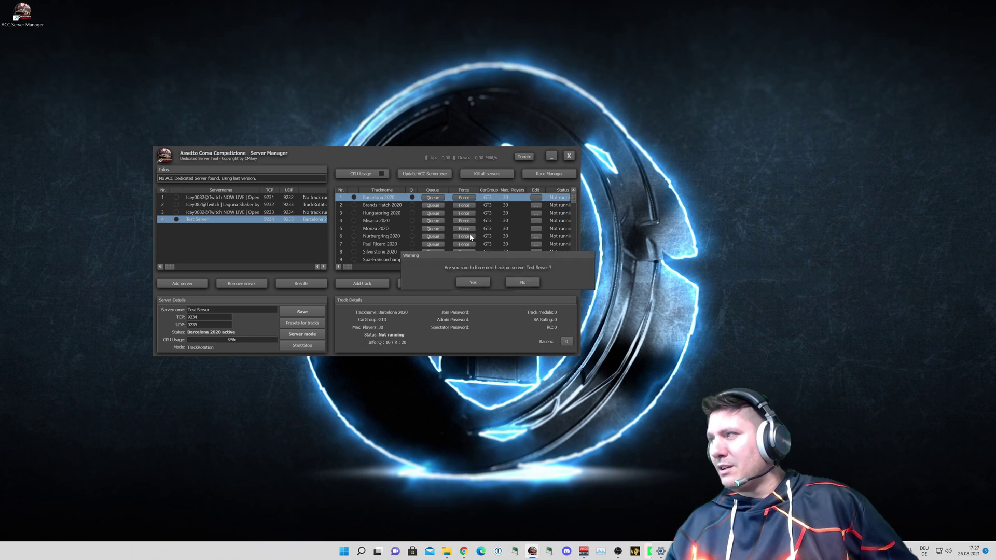
click(473, 283)
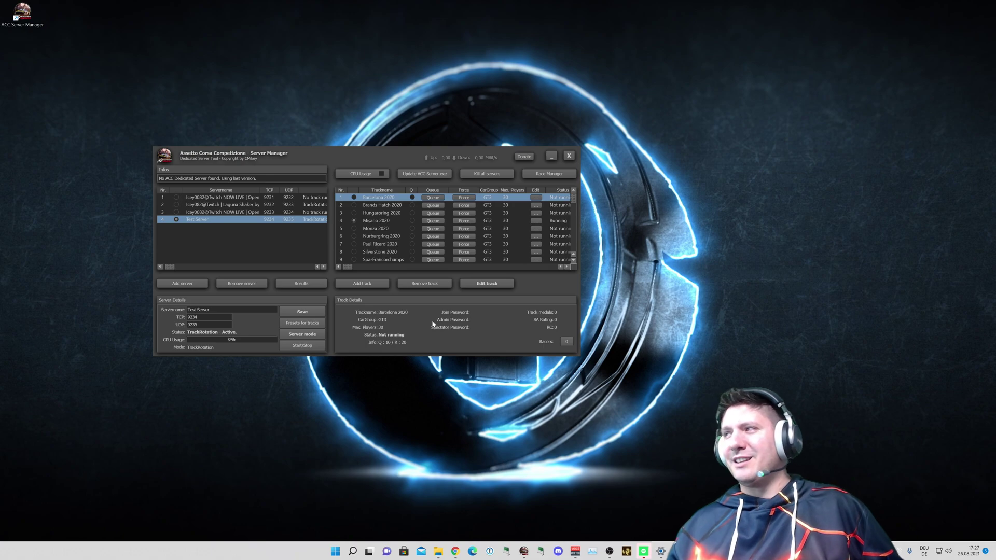
click(366, 221)
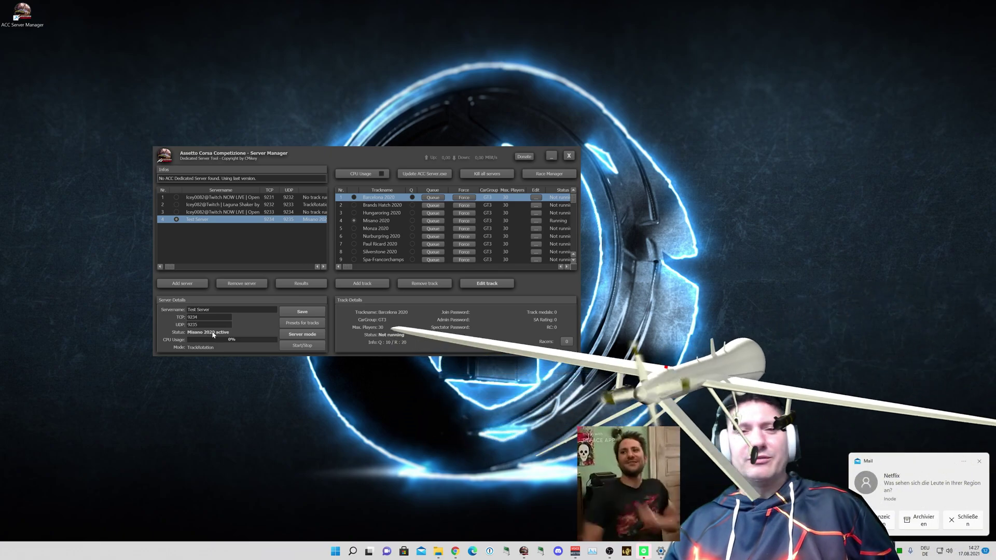
Try queueing Monza, Nurburgring and Spa 2020, settling on Silverstone 2020 after Misano
click(978, 462)
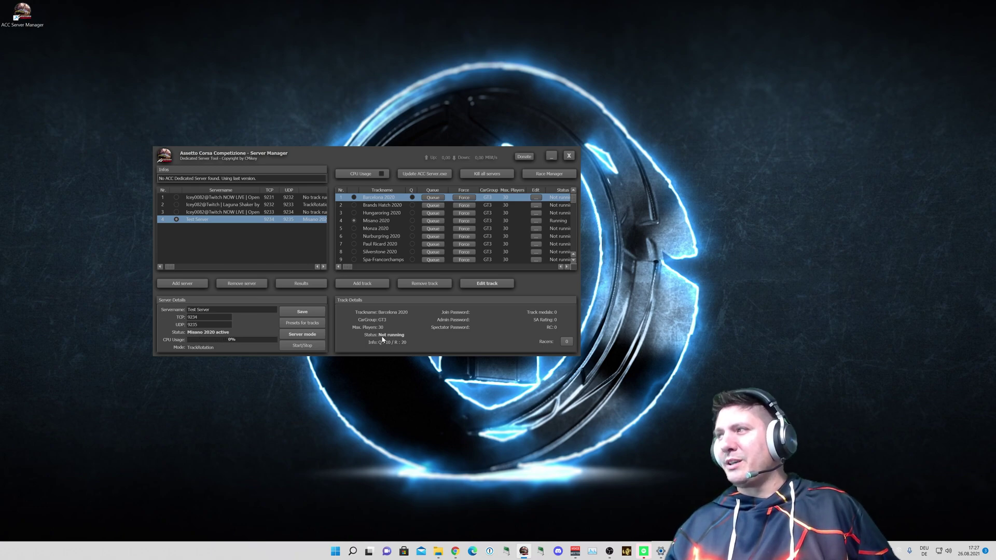
click(393, 221)
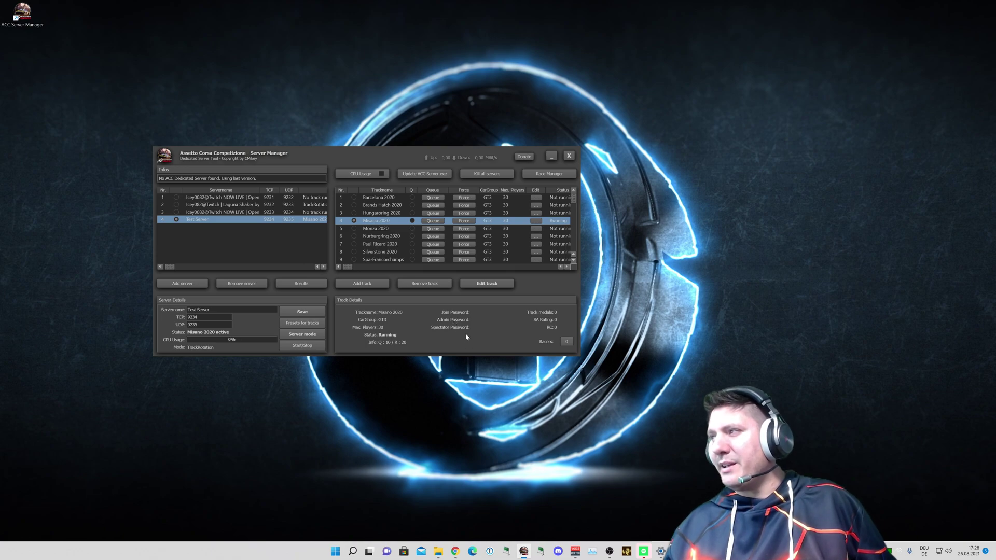
click(432, 229)
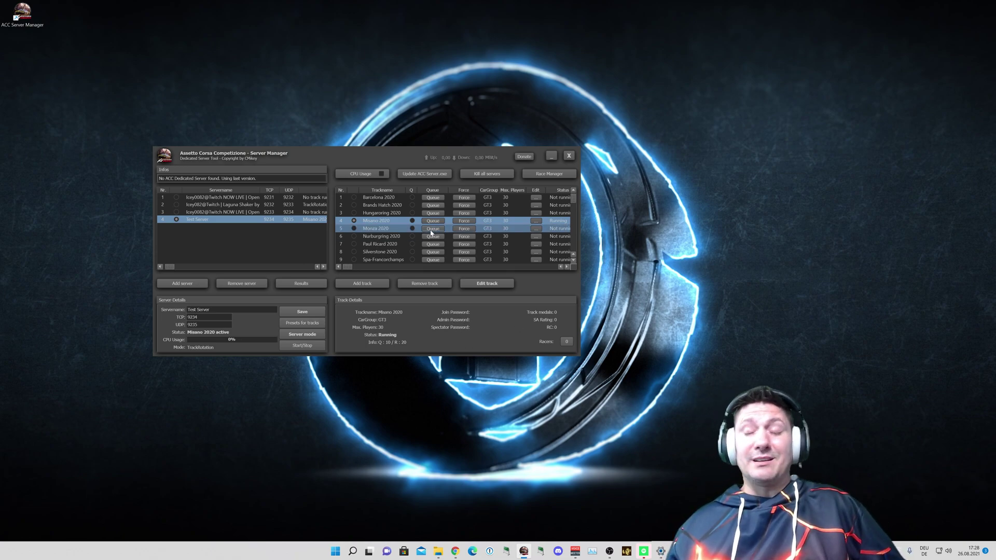
click(429, 232)
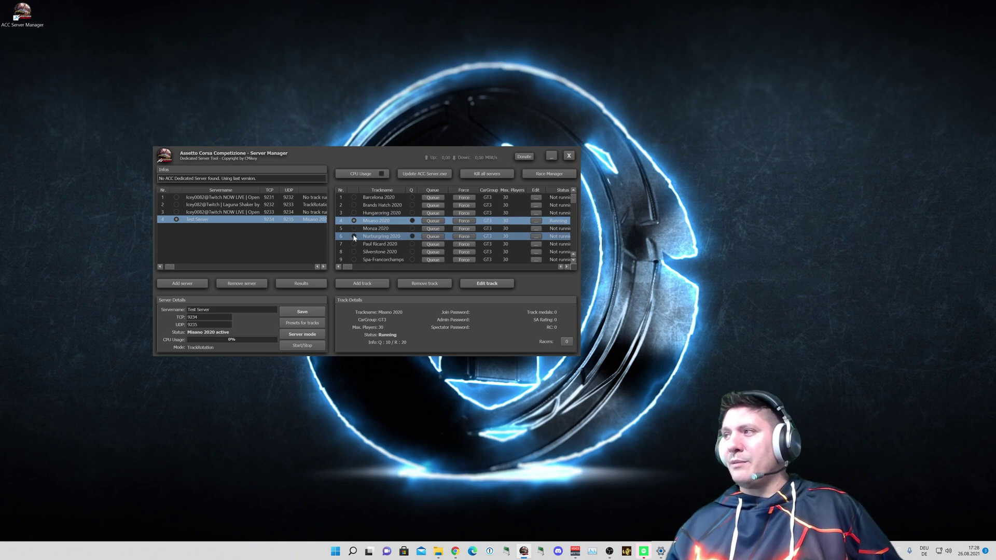
click(375, 227)
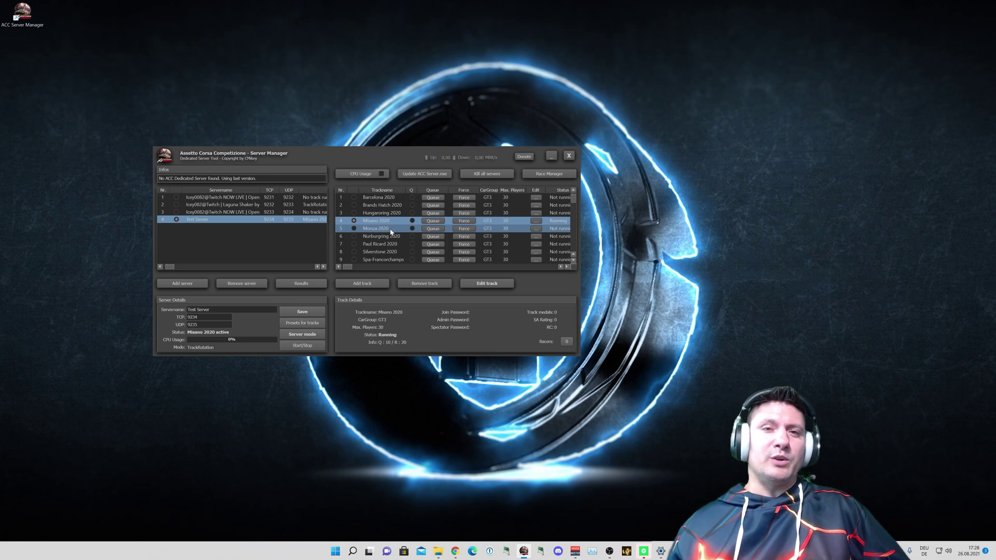
click(391, 236)
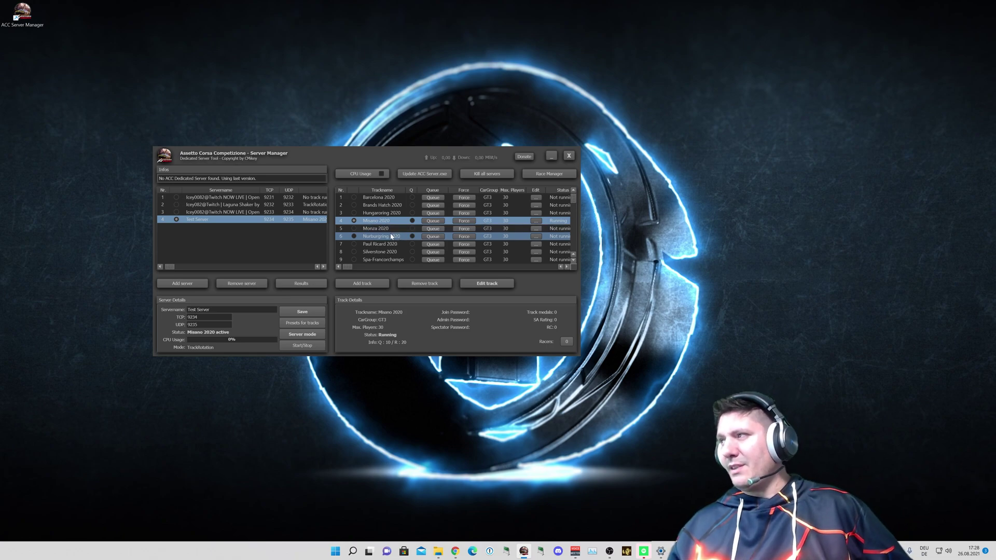
click(384, 259)
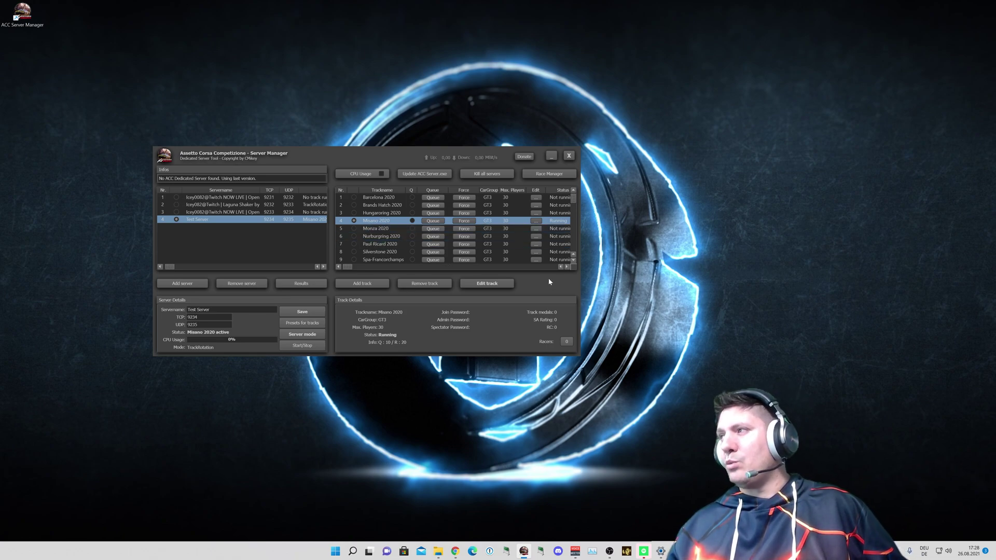
click(434, 253)
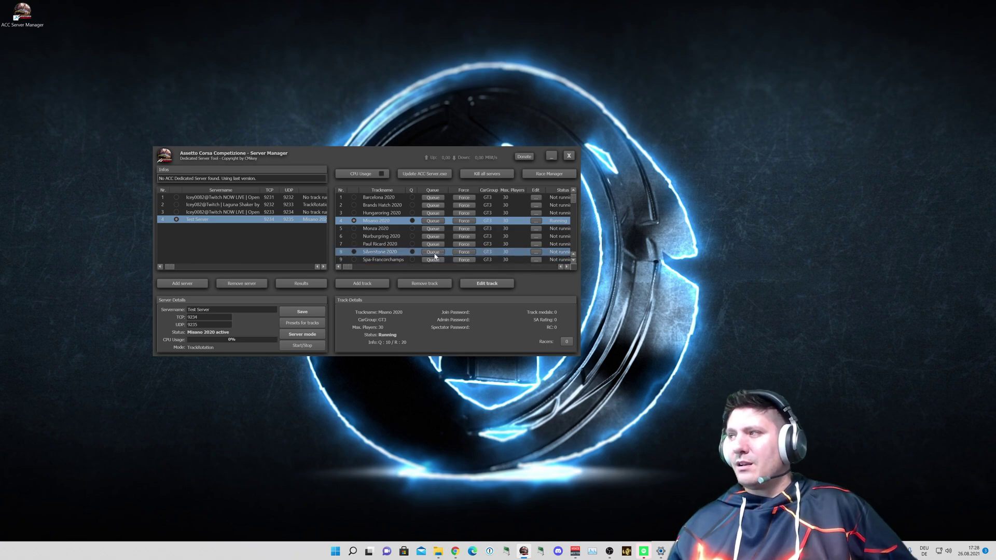
Confirm Silverstone 2020 in queue and bring up Test Server's Server mode settings
click(434, 254)
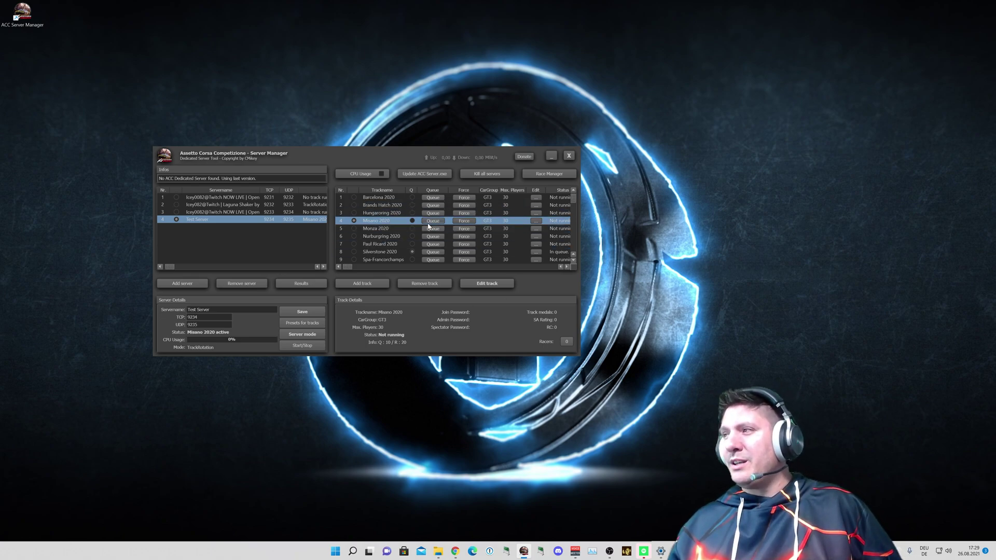
click(321, 336)
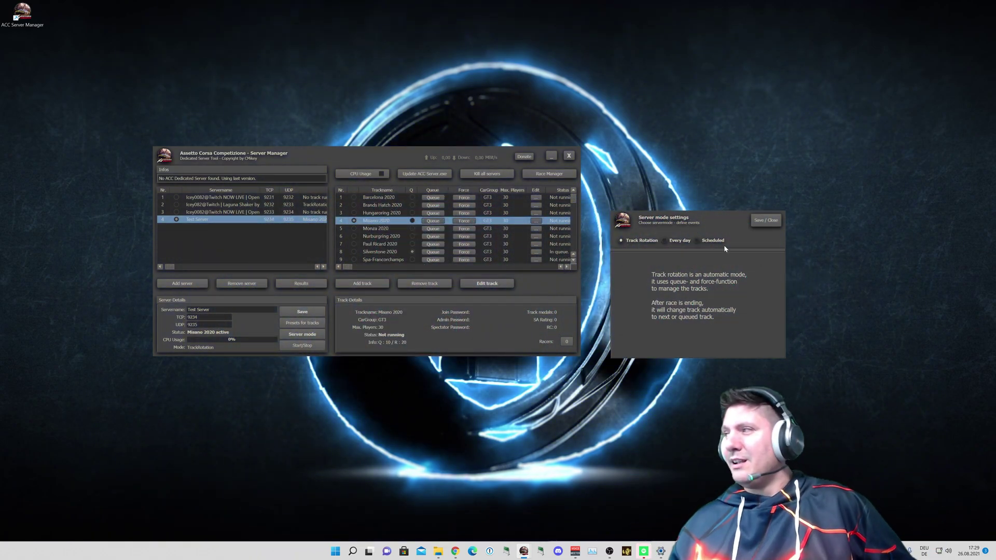
Set Every day mode with a 10:00 Zolder 2020 event and save
click(674, 242)
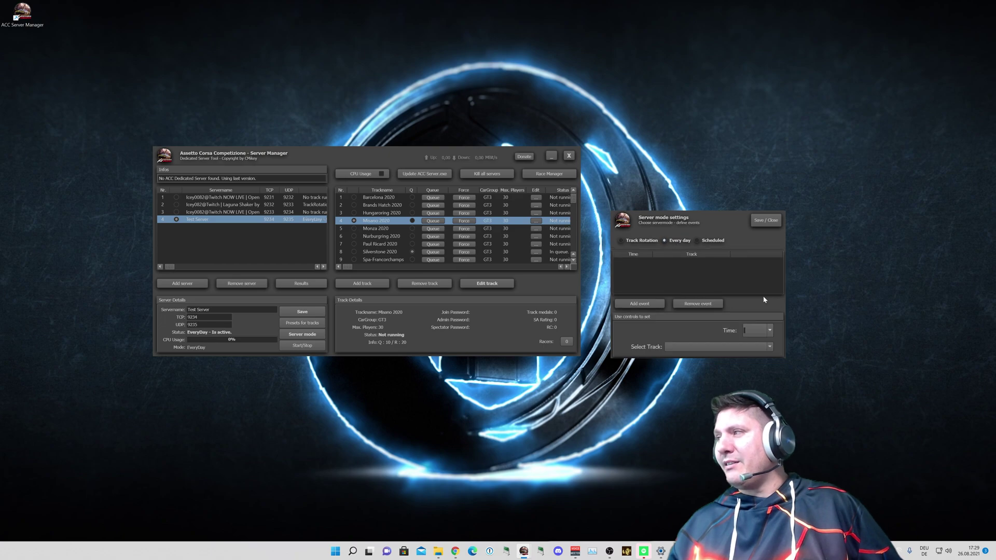
click(639, 305)
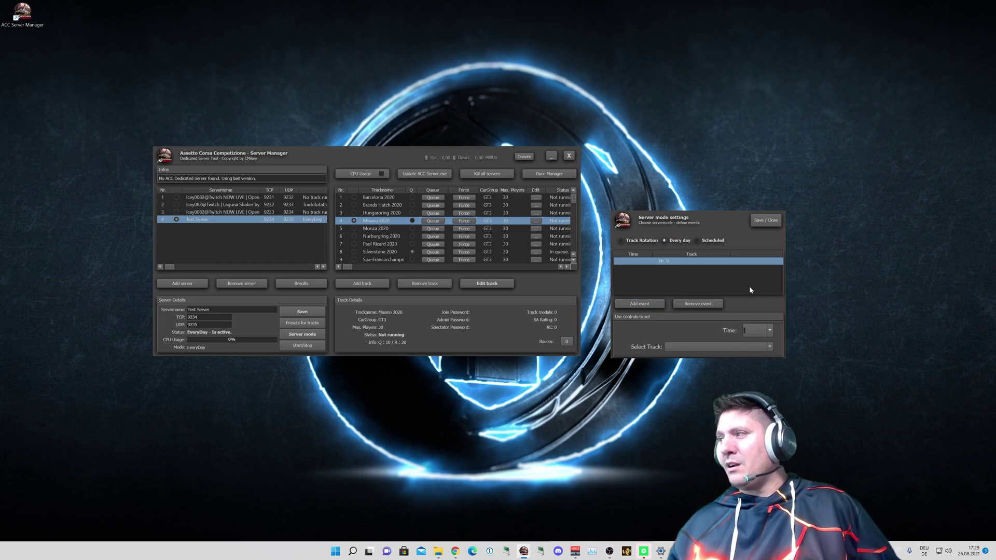
click(720, 346)
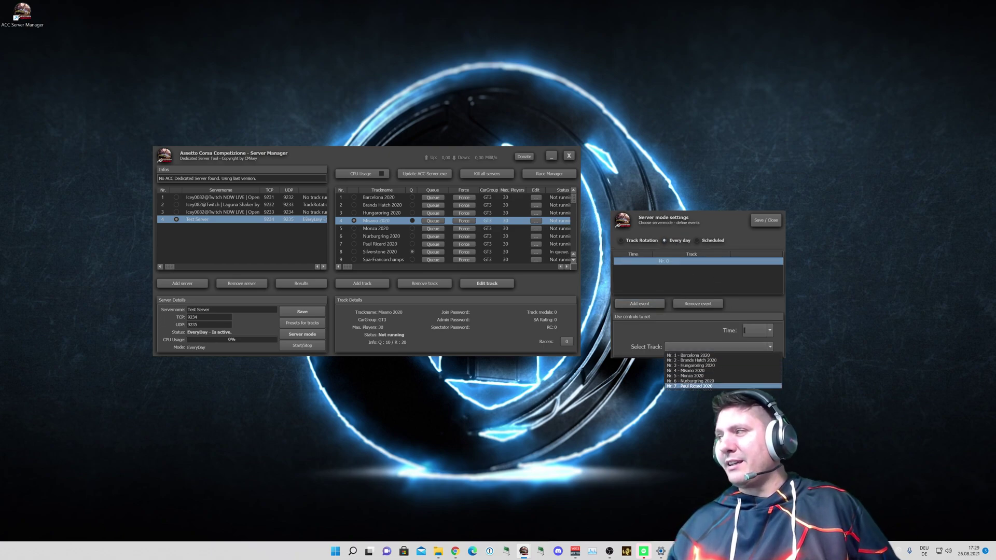
click(710, 433)
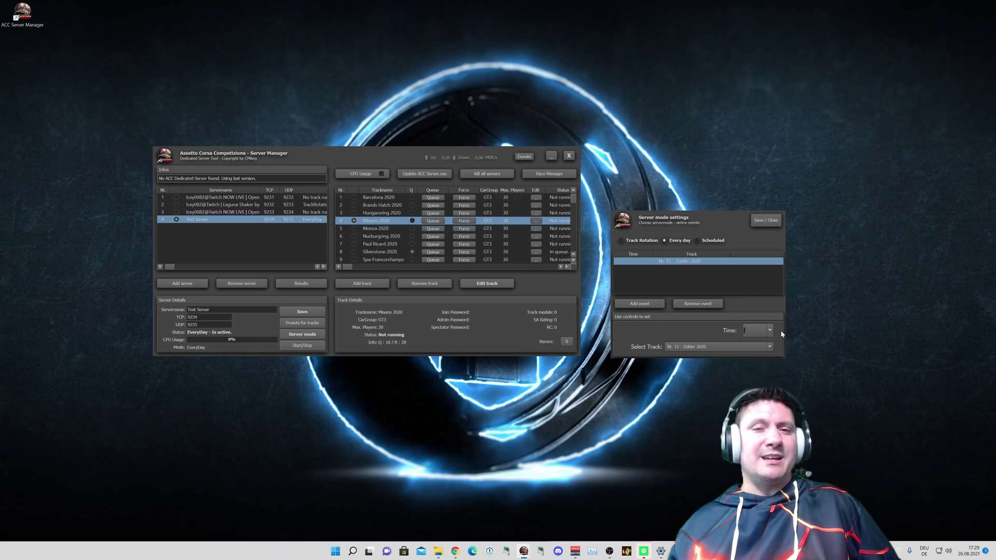
click(752, 332)
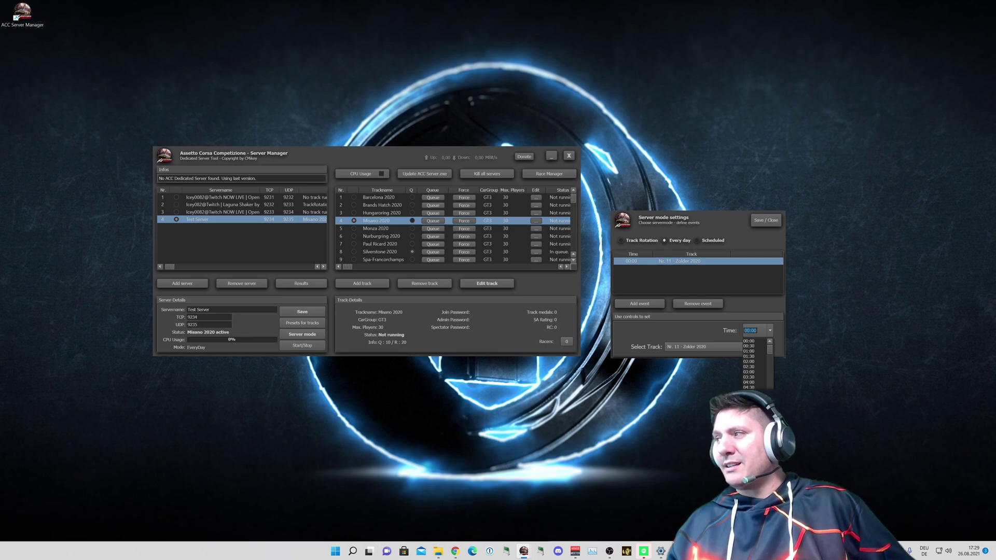
text(10:00)
key(Return)
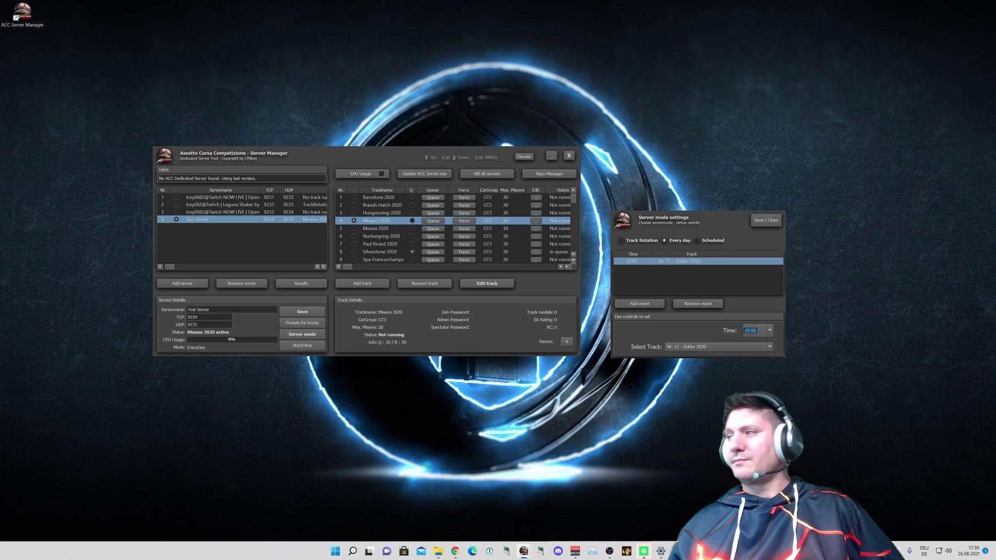
click(766, 222)
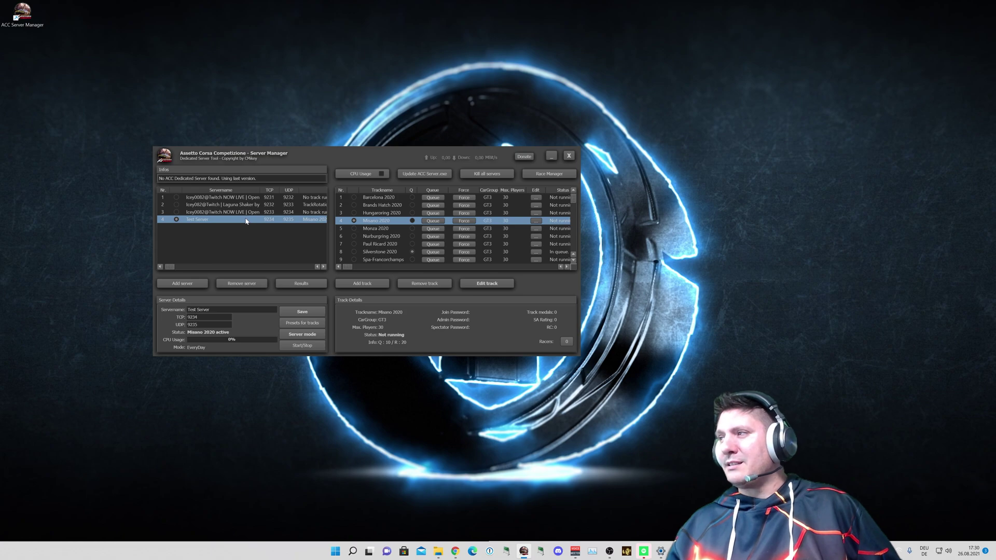
Switch Test Server to Scheduled mode and add an event dated 21.08.2021
click(478, 260)
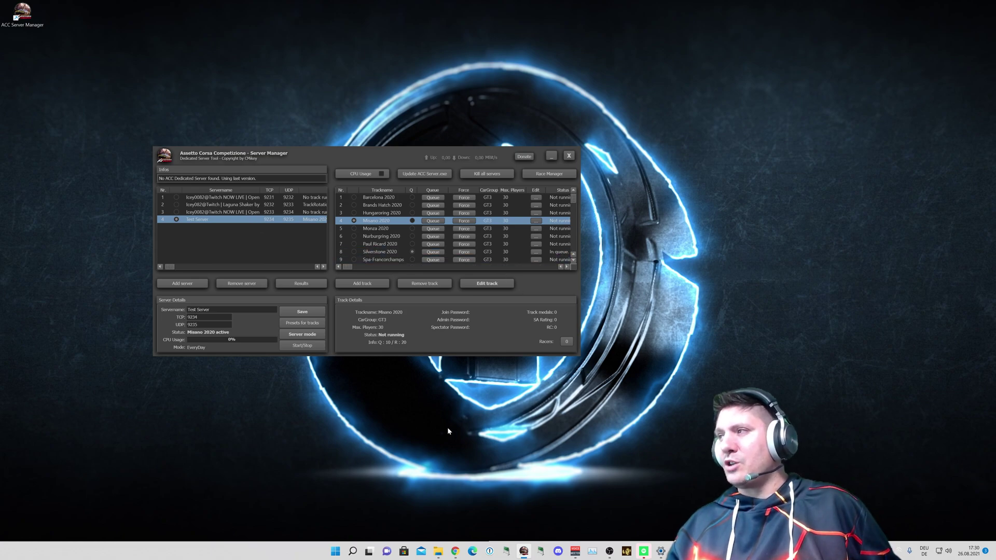
click(299, 335)
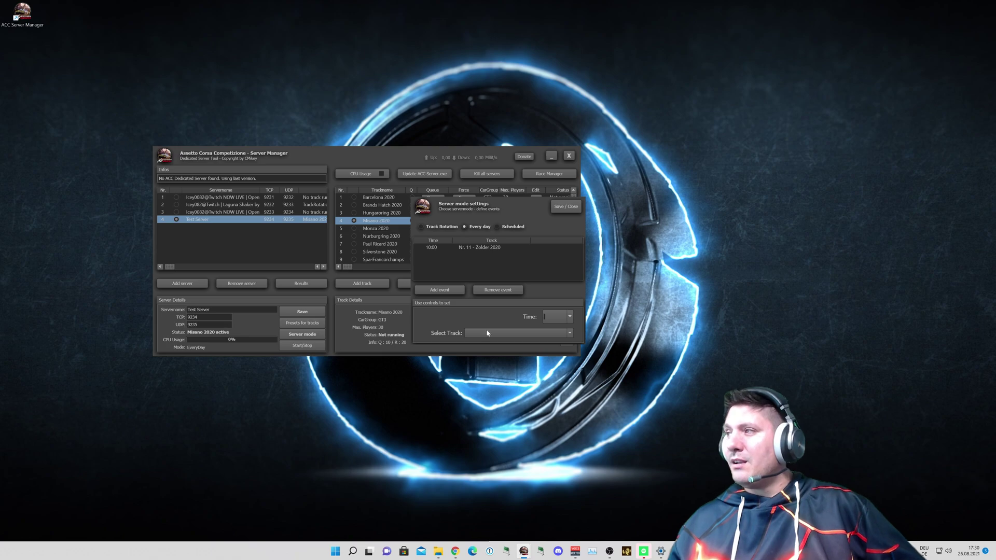
click(499, 227)
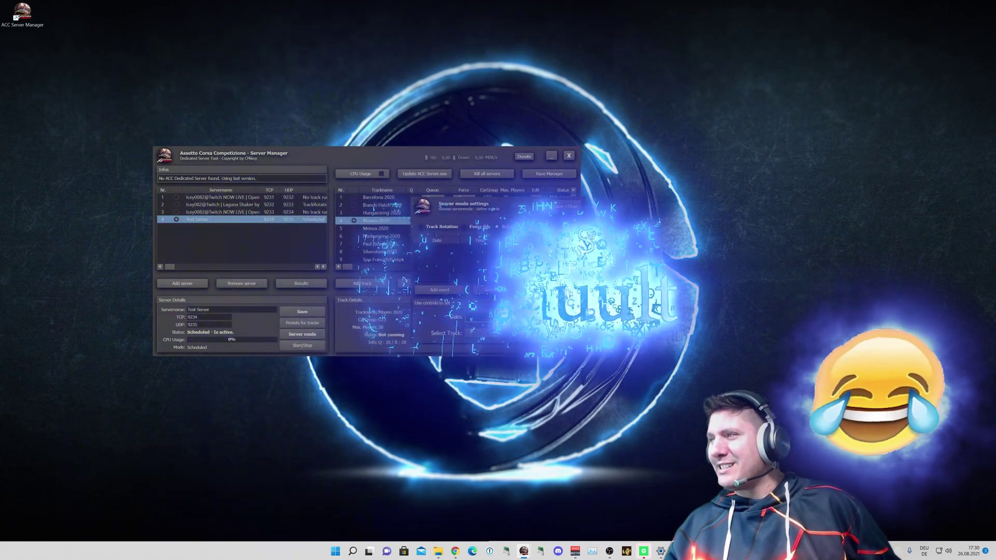
click(441, 290)
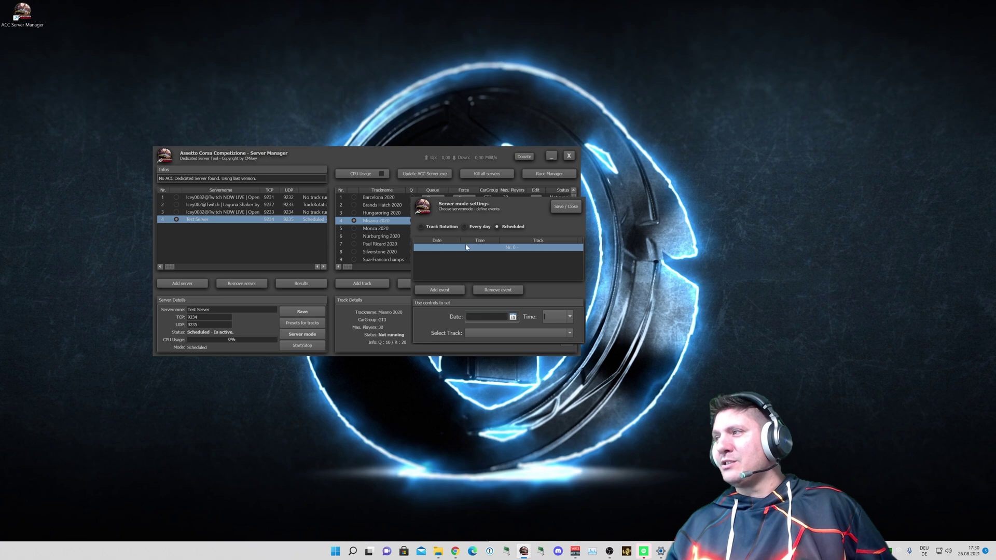
click(512, 317)
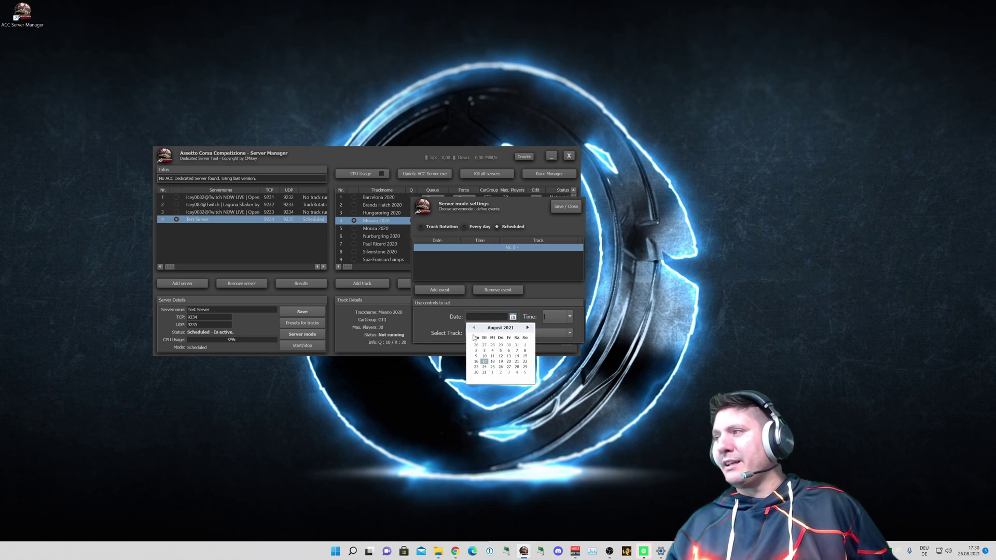
click(517, 362)
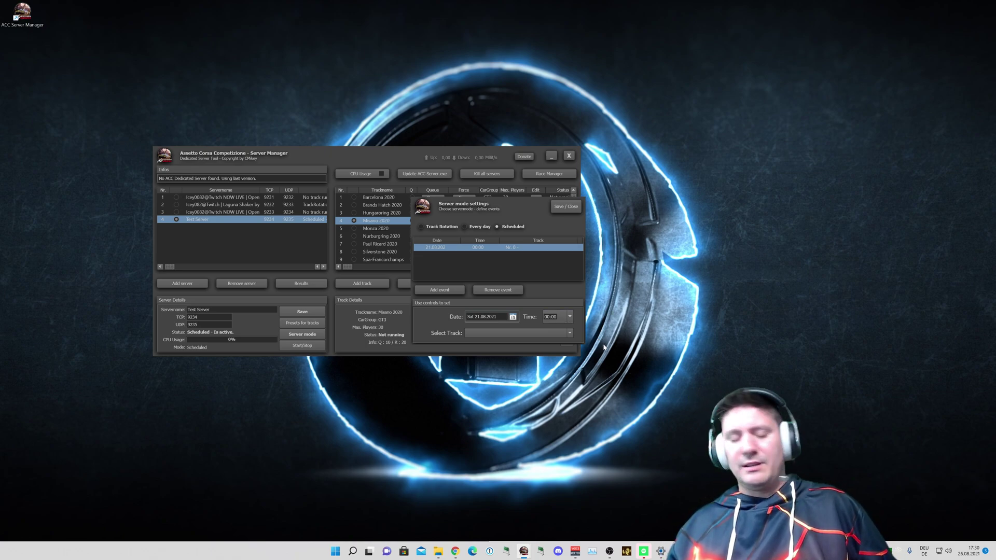
Set the event to 13:30 on Kyalami 2019, save, and reopen the mode settings
click(570, 316)
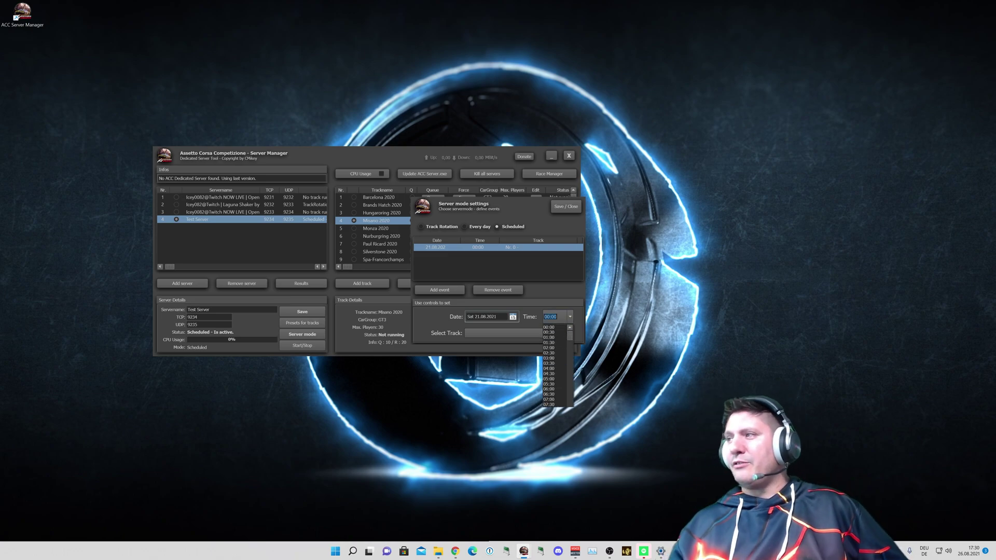
text(14:00)
key(Return)
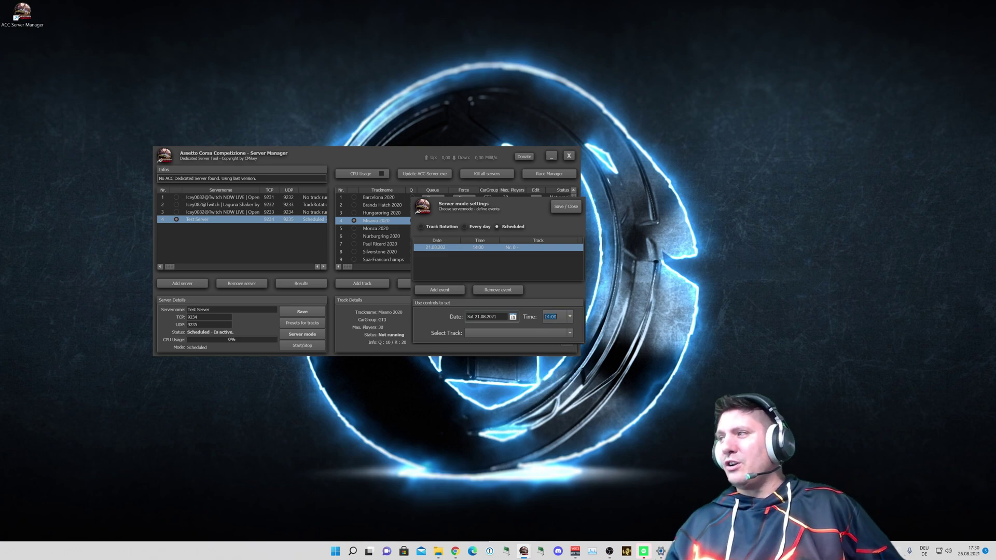
click(570, 333)
click(569, 316)
click(570, 317)
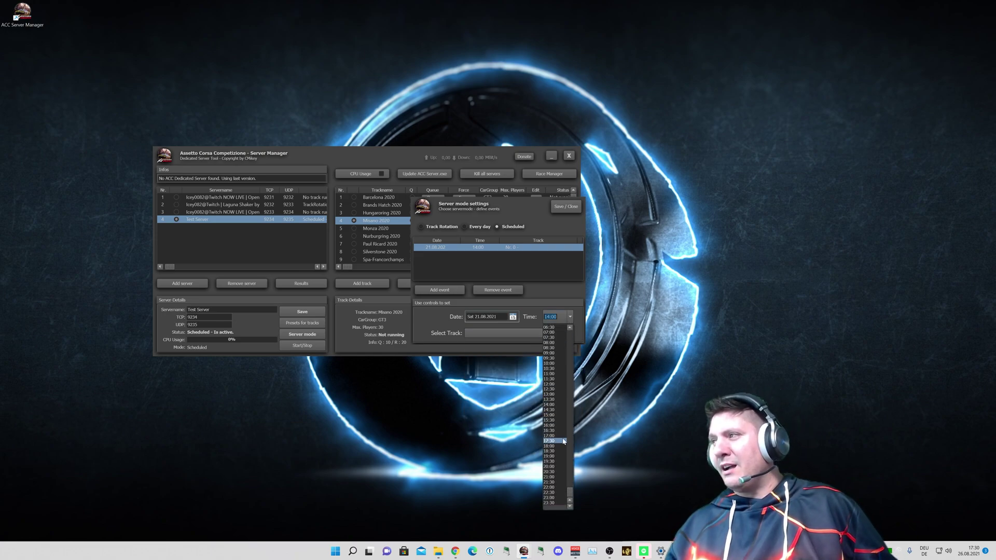
click(559, 400)
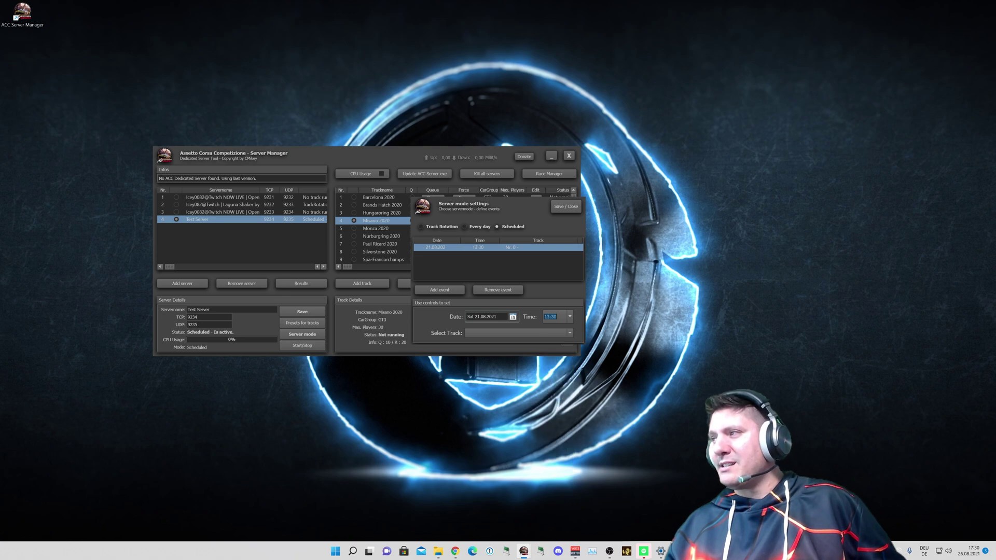
click(570, 333)
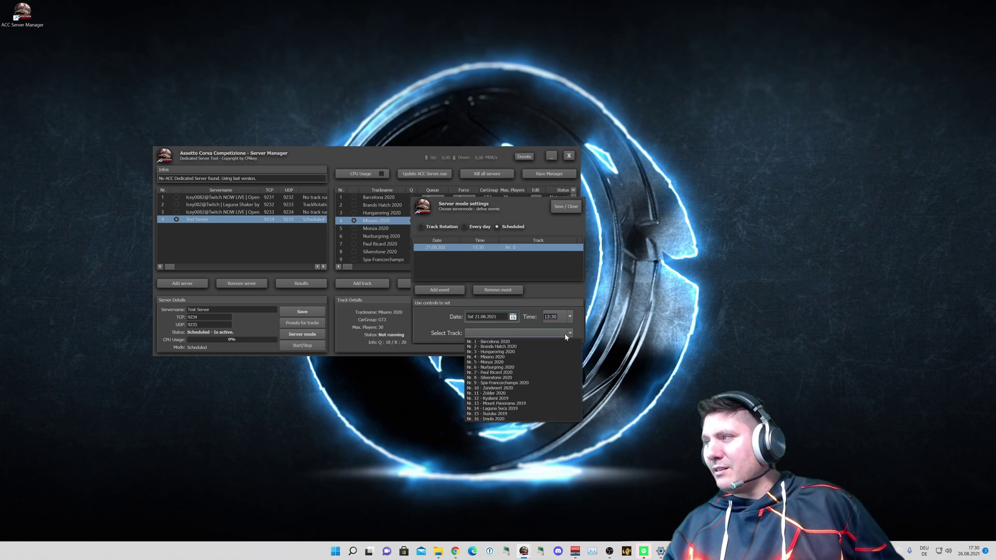
click(527, 398)
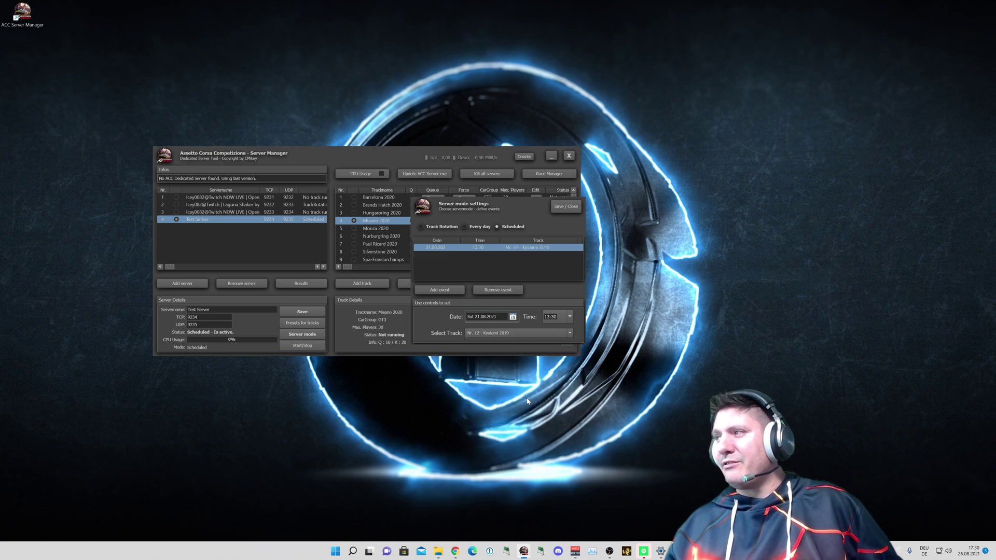
click(566, 207)
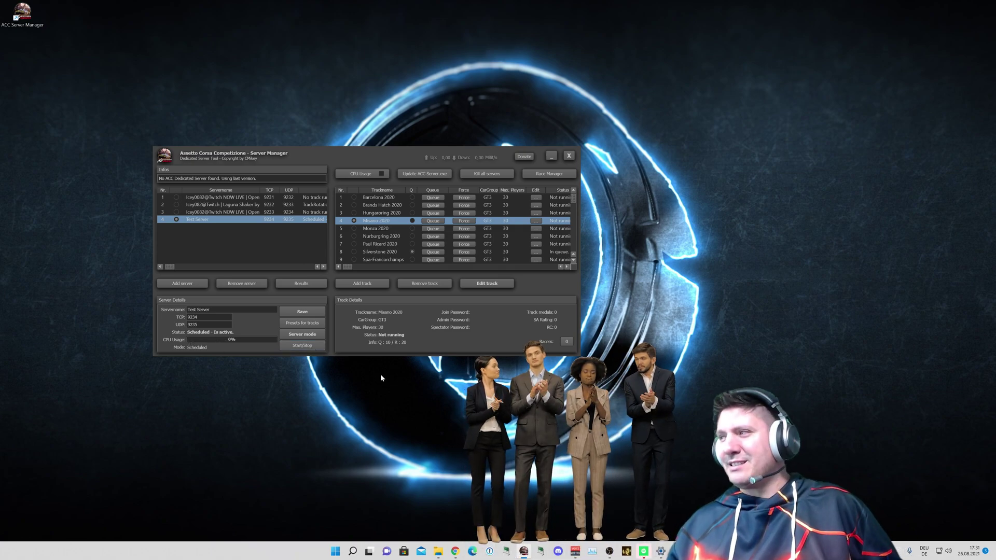
click(302, 334)
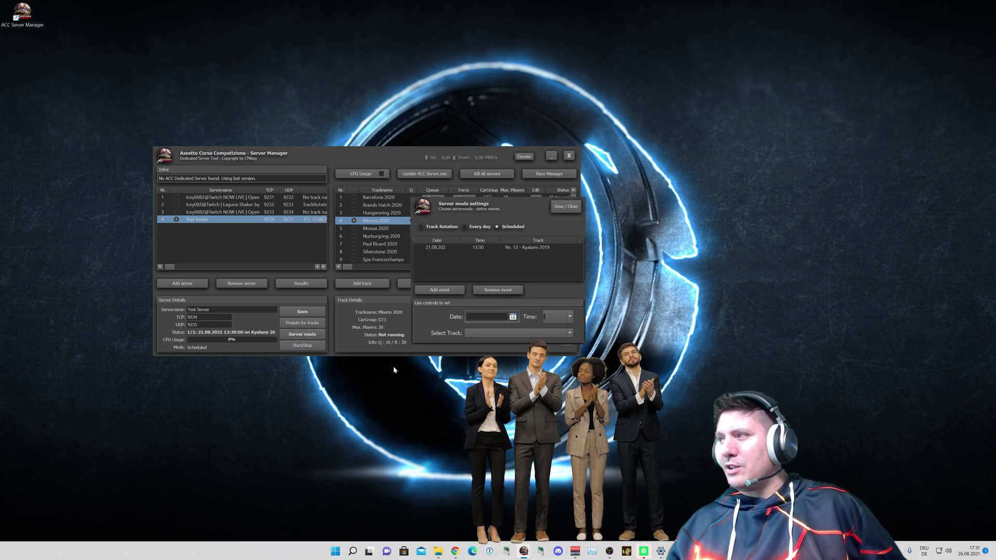
Set the Test Server to Track Rotation mode, save it, and bring up the Race Manager
click(421, 227)
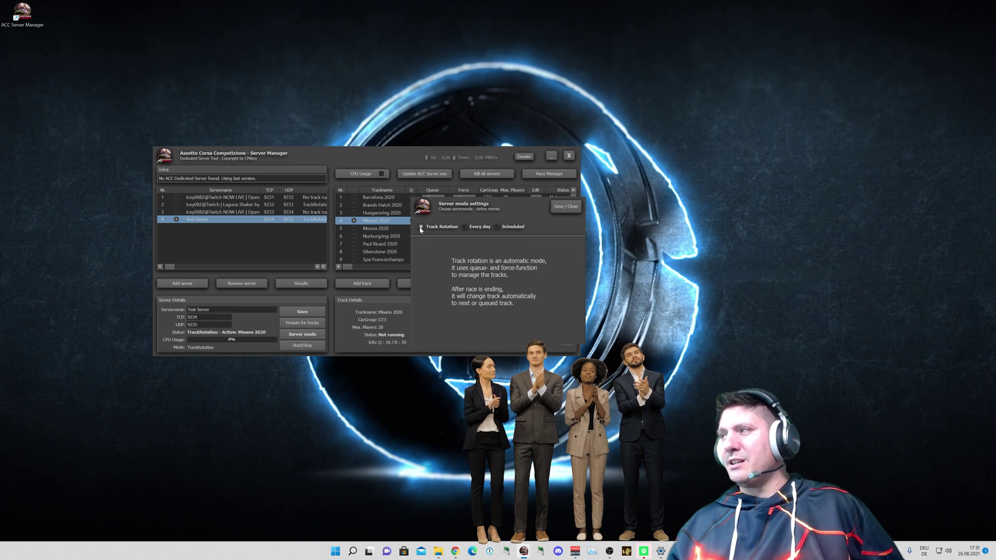
click(555, 209)
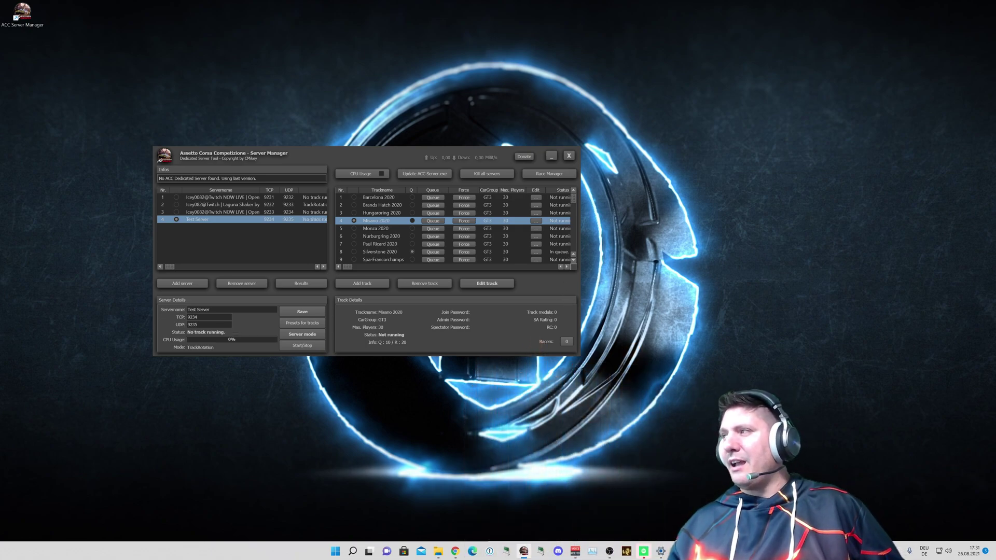
click(531, 175)
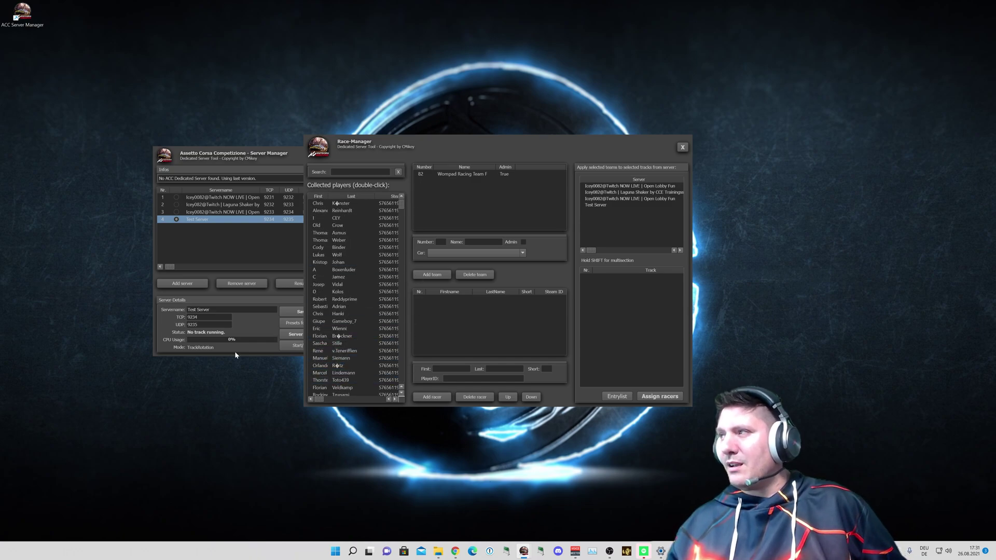
Drag the Race-Manager window up and to the left on the desktop
drag(462, 145, 405, 134)
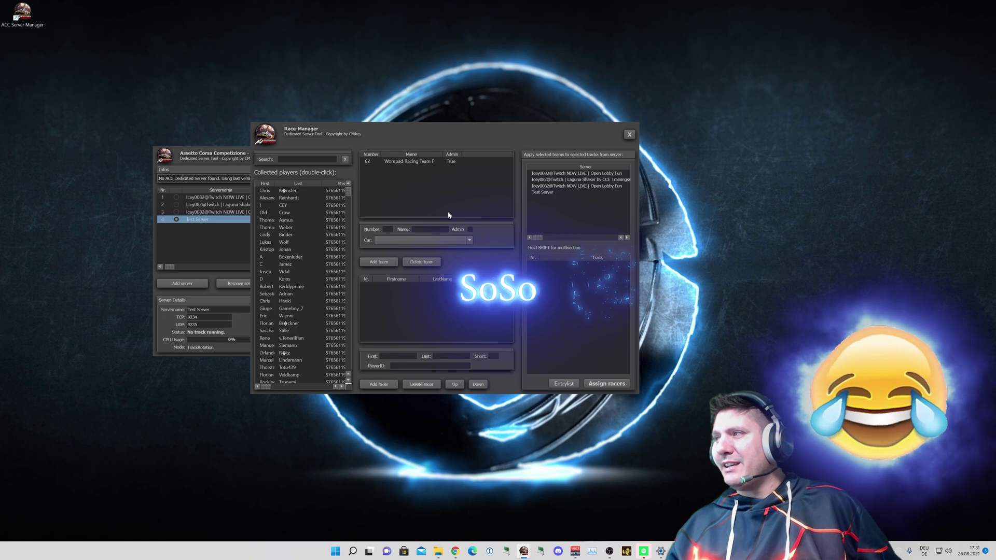
Add team number 32, 'Volgas Racing', keeping the Porsche 991 GT3 R as its car
click(398, 161)
click(384, 164)
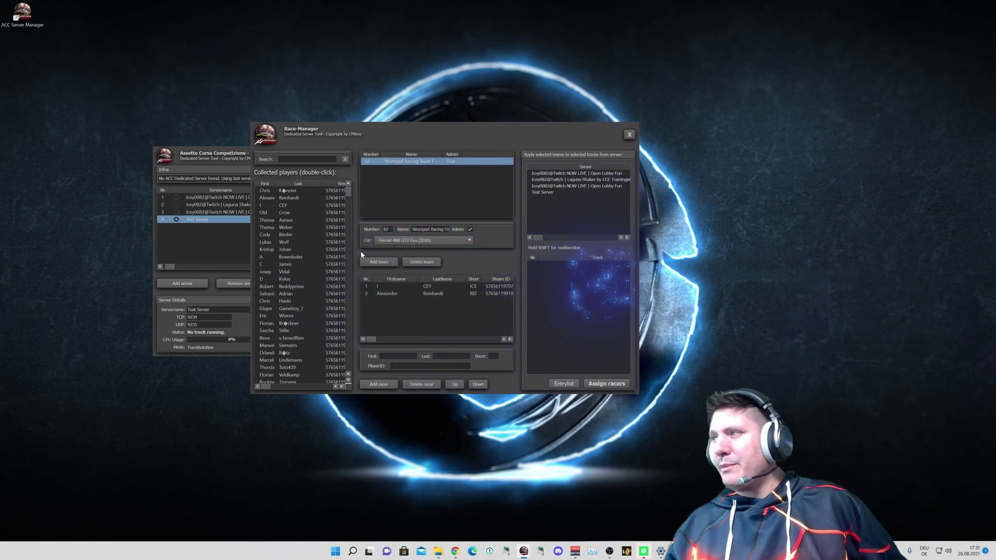
click(379, 262)
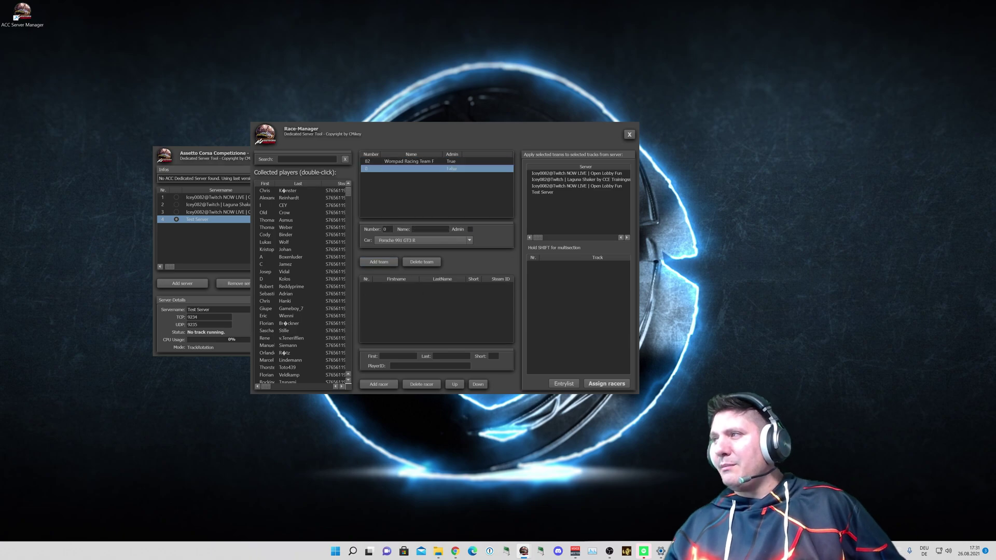
click(314, 236)
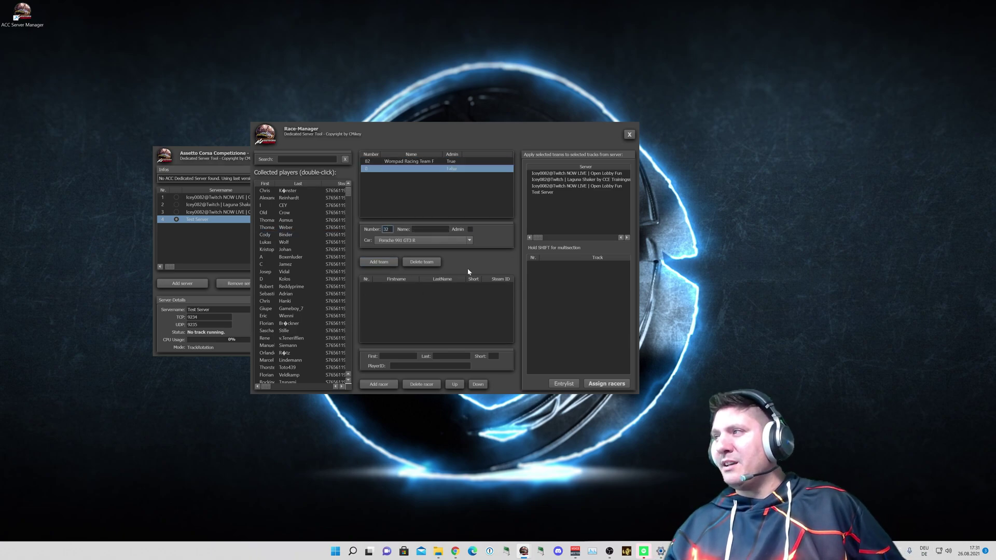
click(440, 228)
text(Volgas Racing)
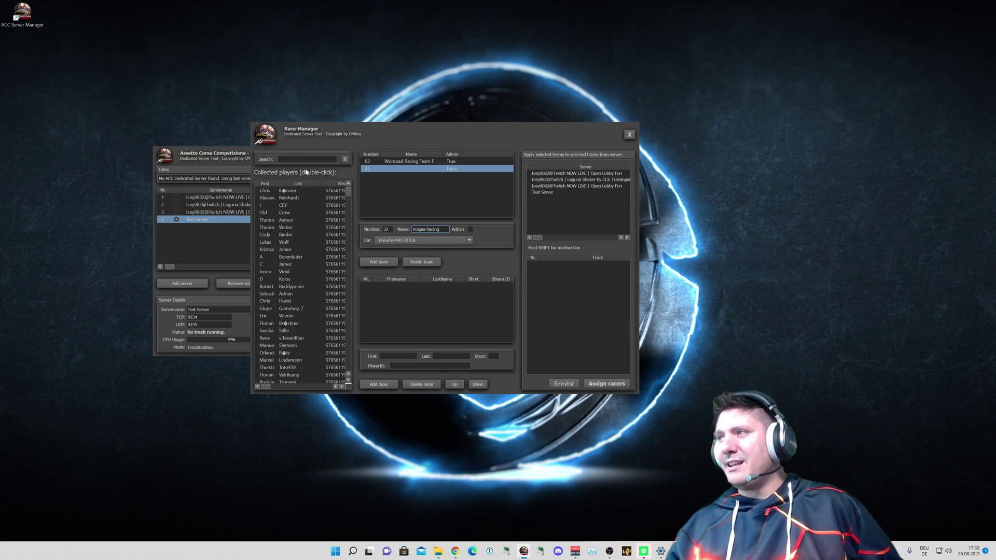
Add three collected players to the Volgas Racing team
double_click(297, 190)
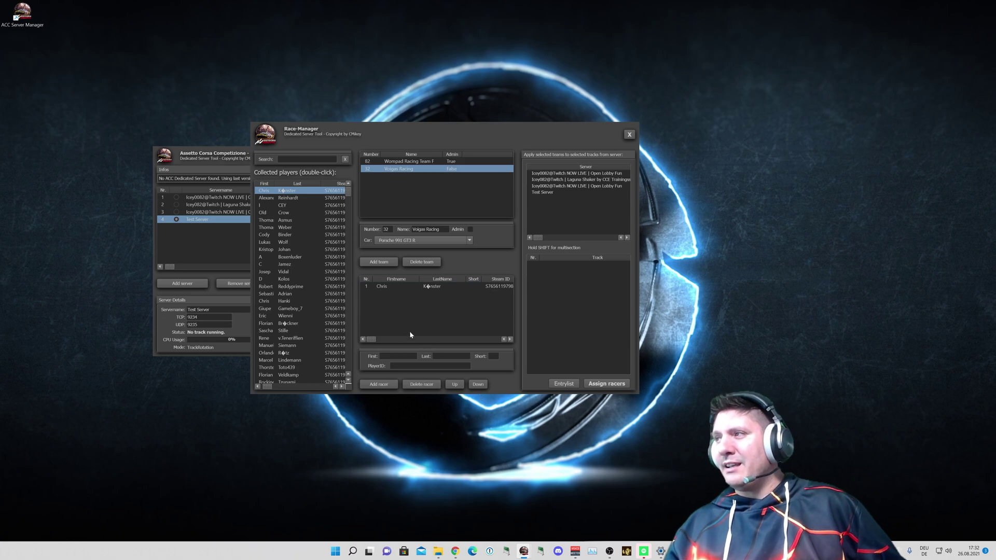
double_click(295, 287)
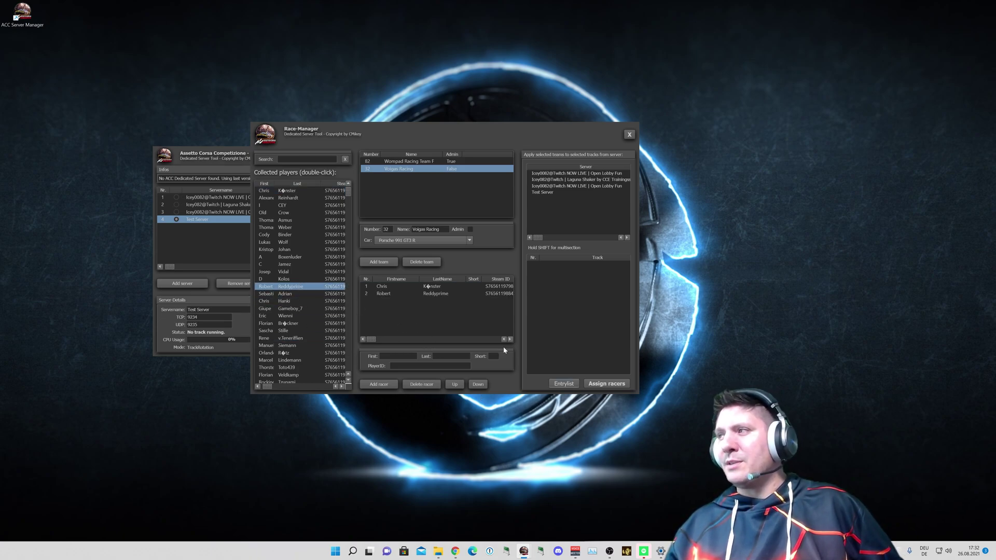
double_click(288, 252)
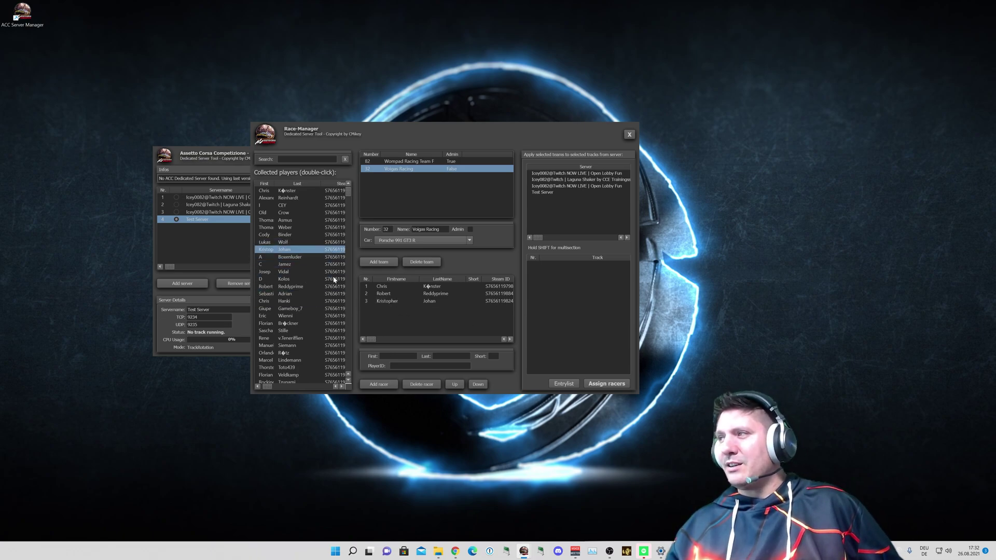
Give each of the three racers a short name, including RPE and KR
click(378, 286)
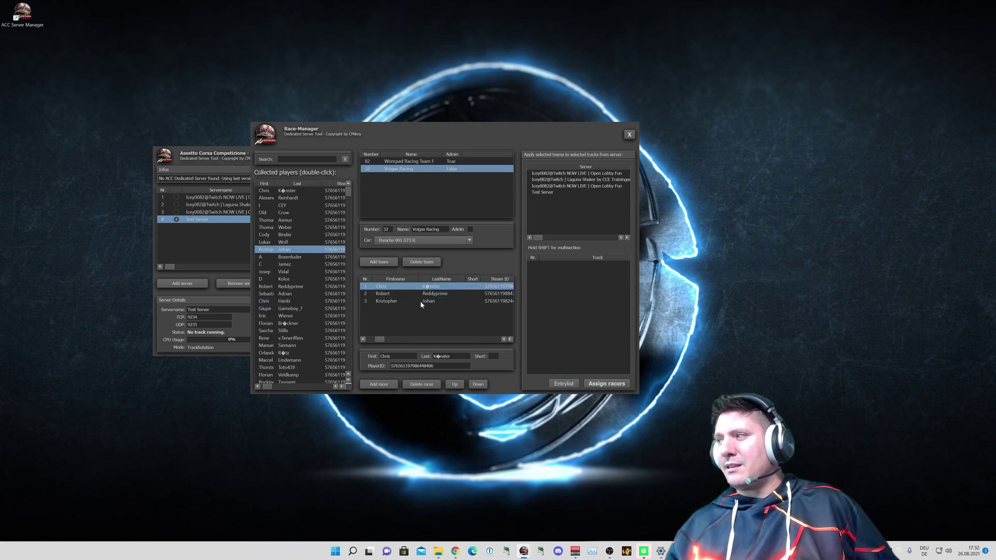
click(493, 357)
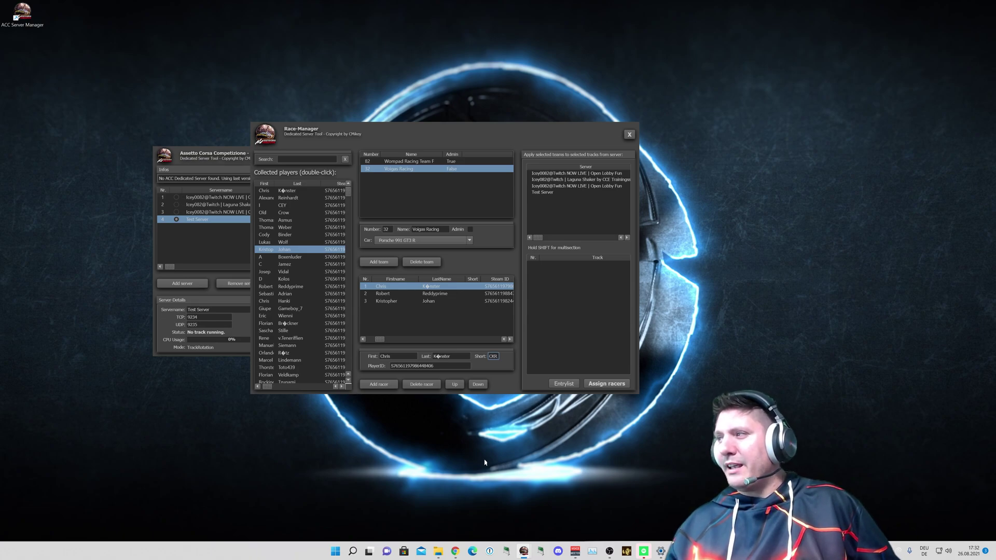
click(411, 294)
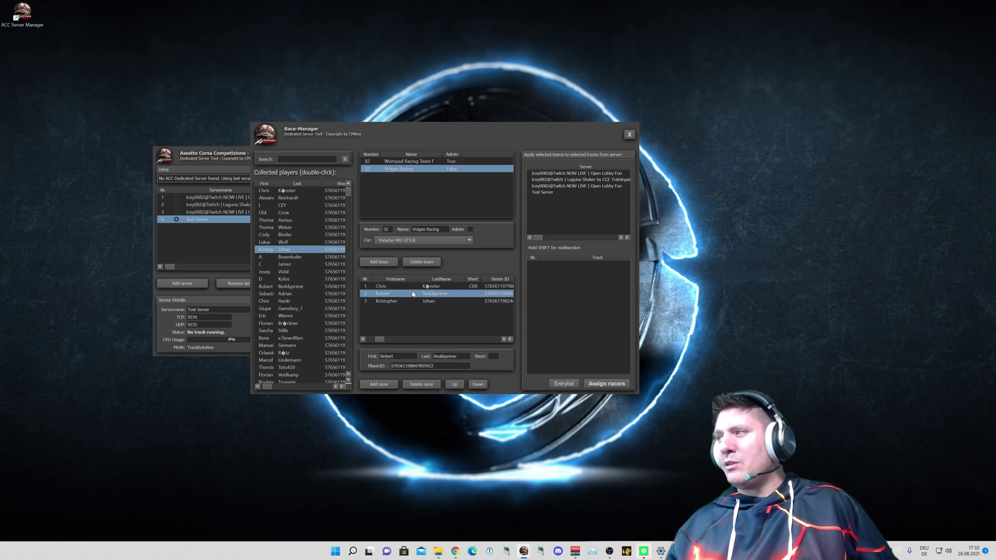
click(496, 356)
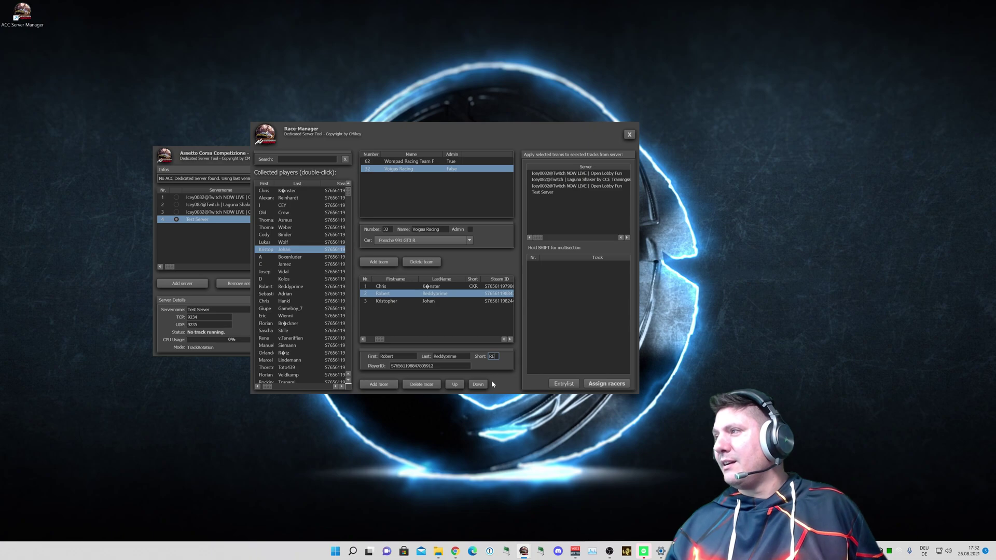
text(RPE)
click(402, 303)
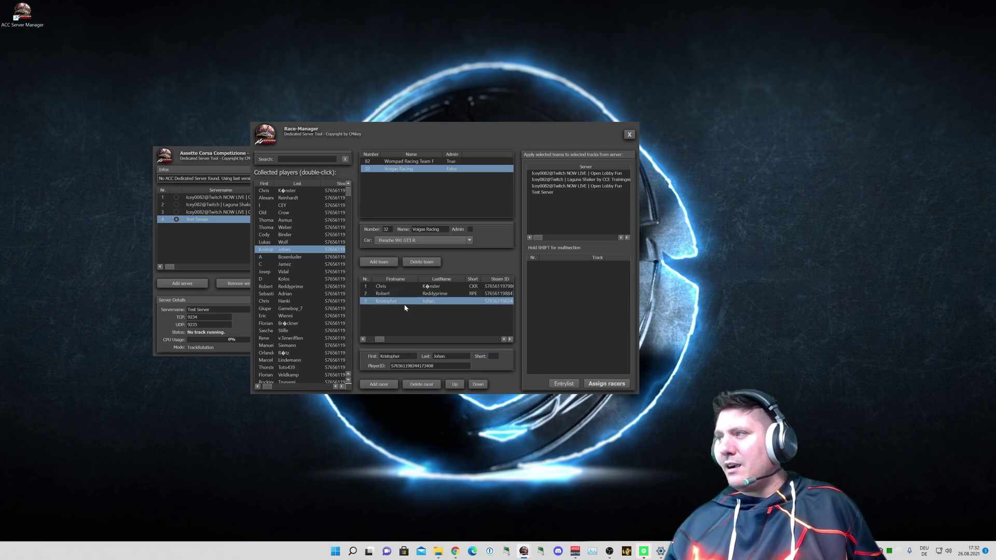
click(493, 355)
text(KRJ)
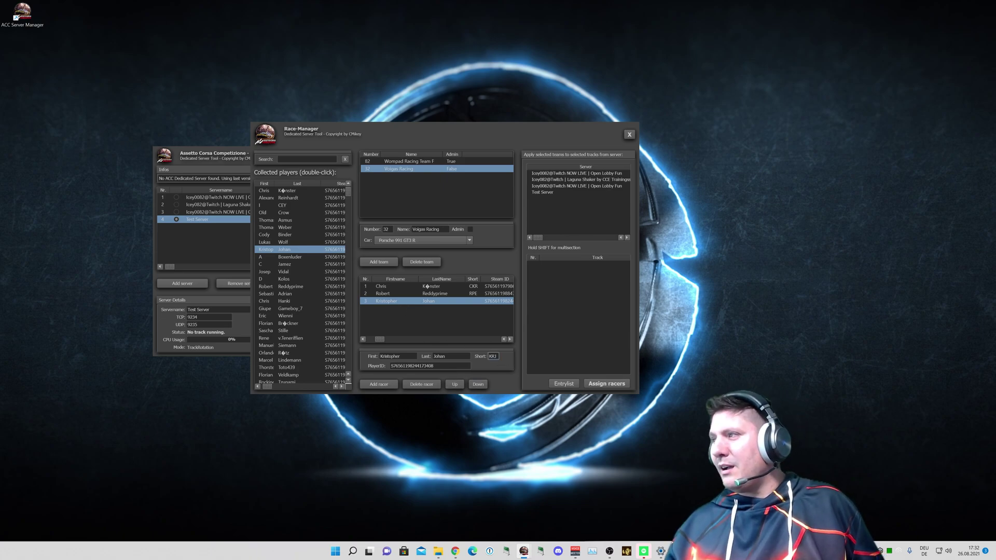
click(432, 295)
click(423, 286)
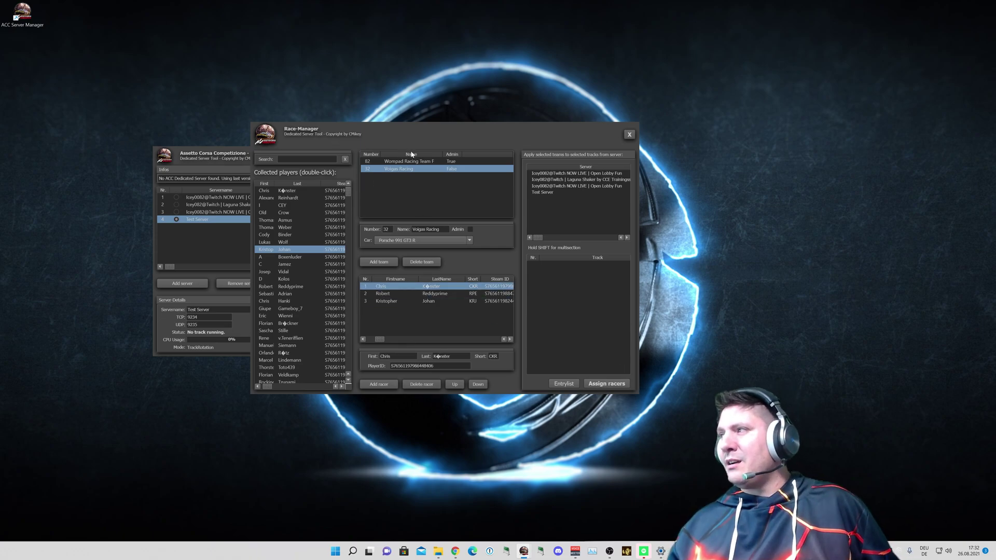
Assign the selected team to the Test Server's Brands Hatch 2020 track without forcing
click(580, 193)
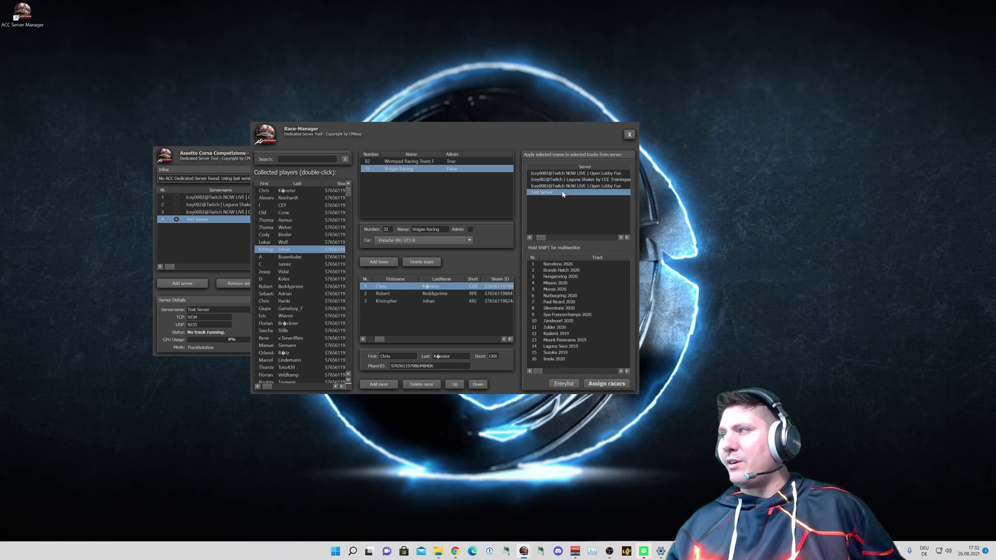
click(572, 271)
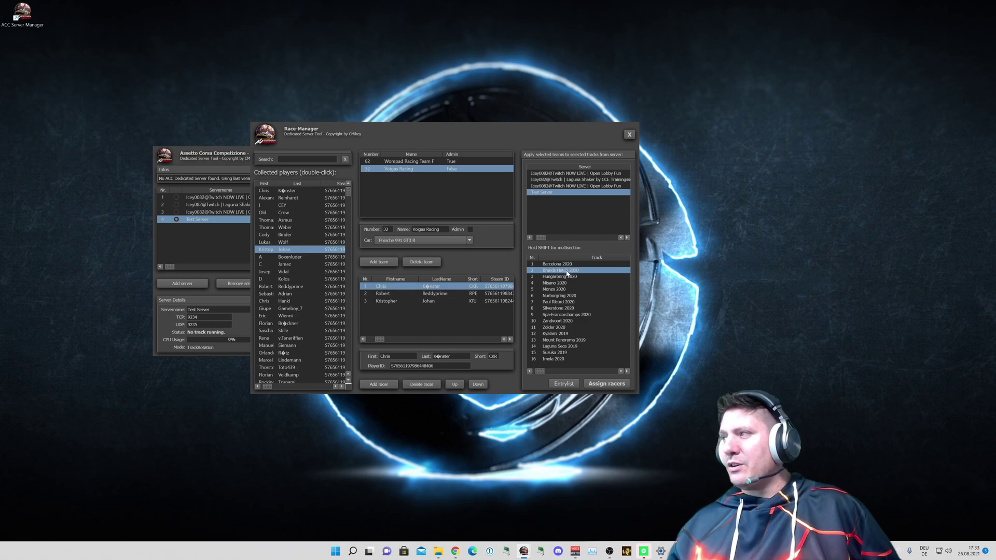
click(604, 385)
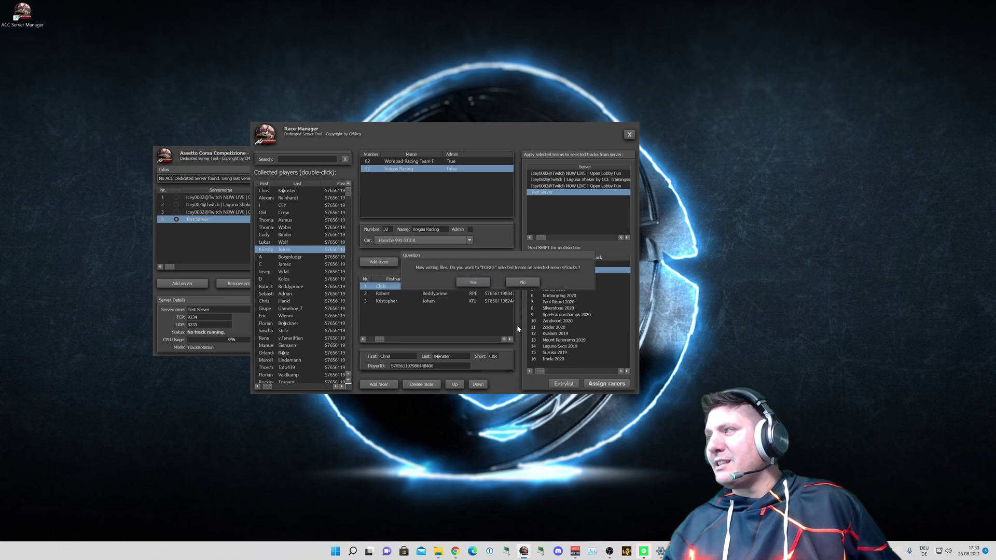
click(518, 282)
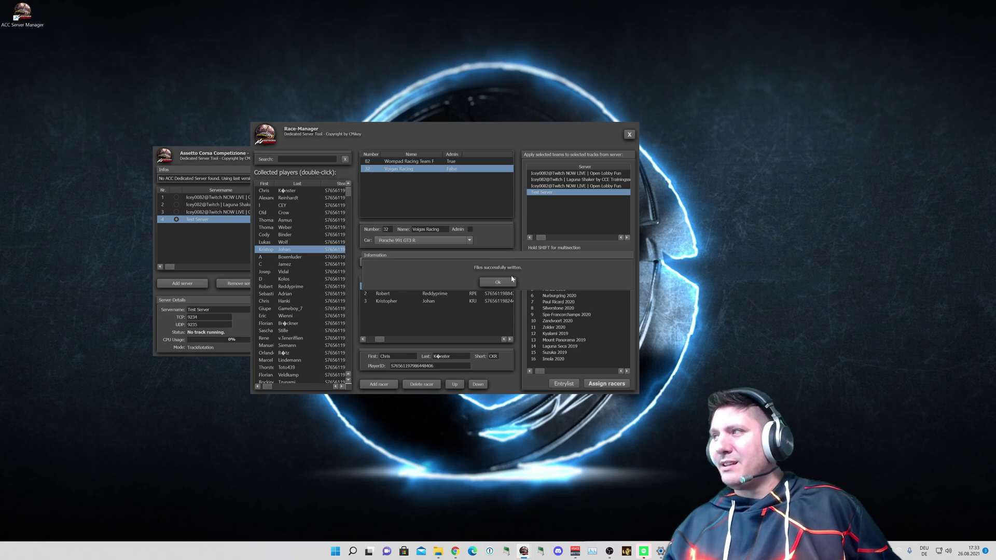
click(512, 280)
Force-assign both Wompad Racing and Volgas Racing to Brands Hatch 2020 and Zolder 2020
shift+click(429, 162)
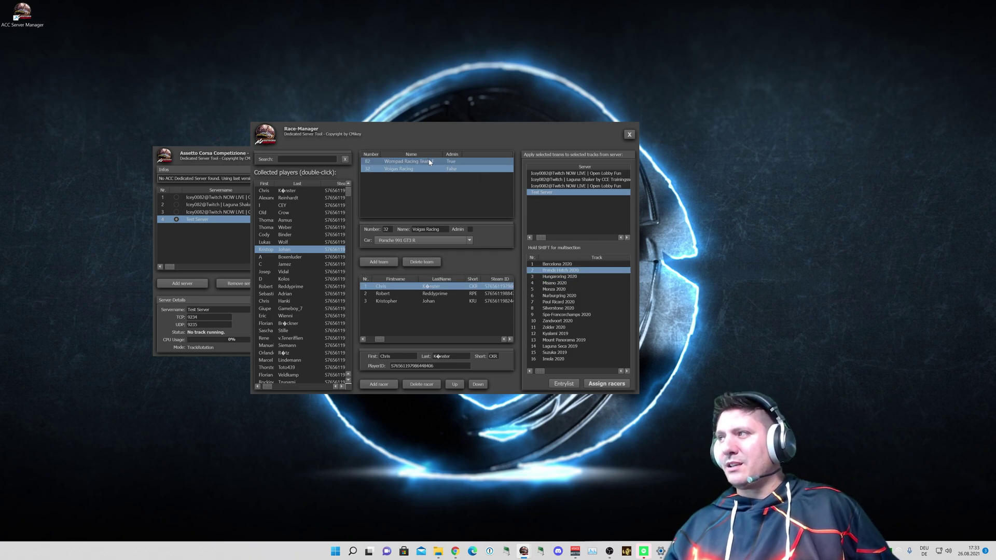
shift+click(618, 327)
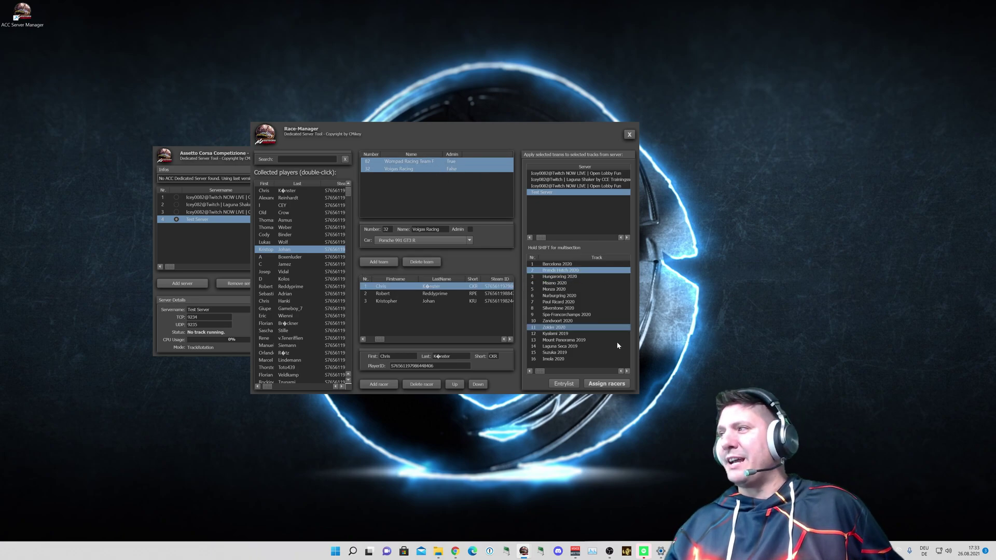
click(606, 383)
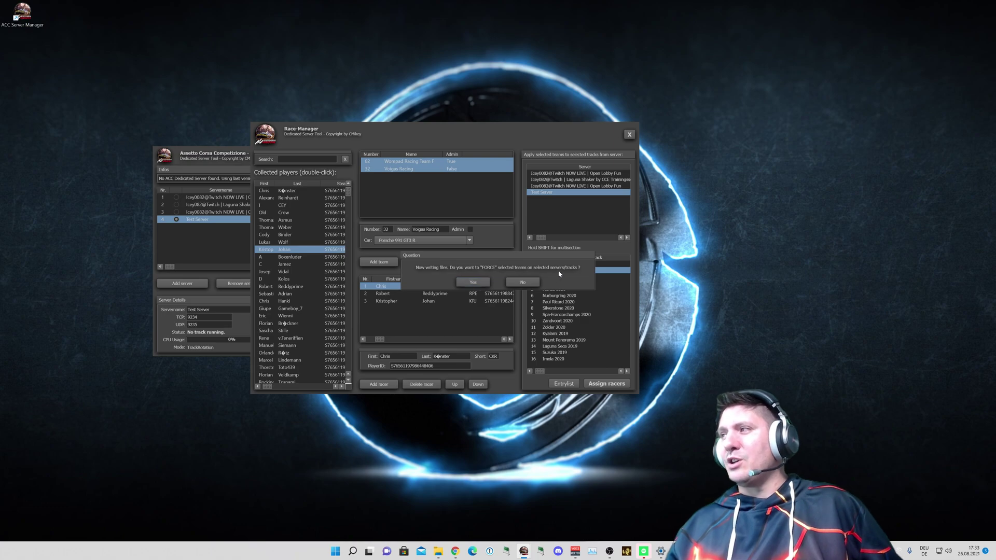
click(471, 283)
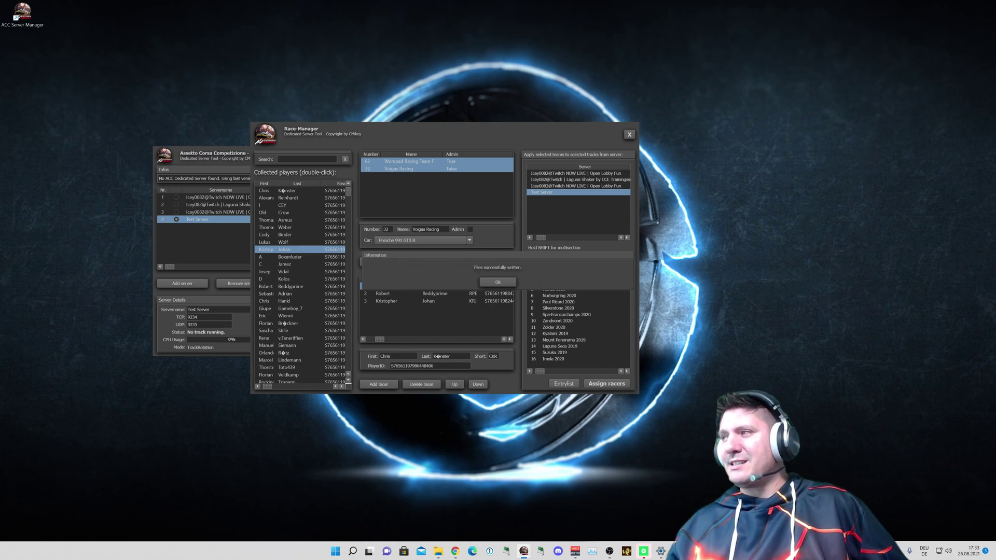
click(497, 282)
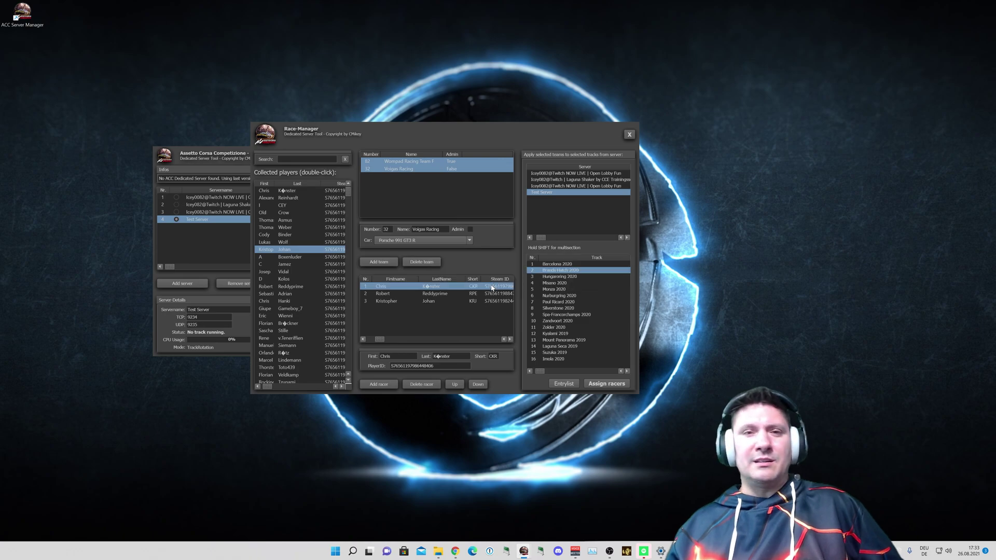
click(564, 384)
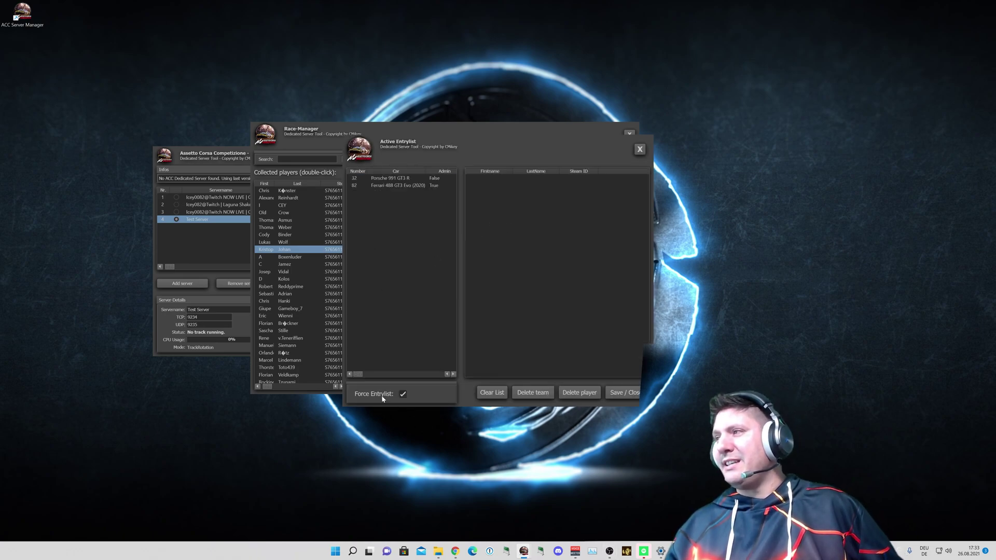
Check the drivers of cars 82 and 32, save the entry list, and close the Race Manager
click(394, 178)
shift+click(427, 186)
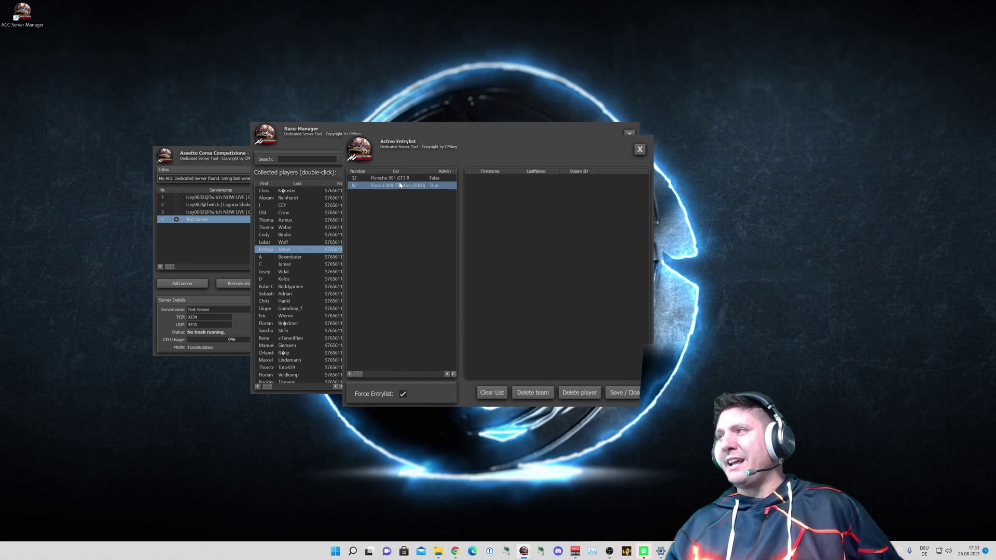
click(408, 186)
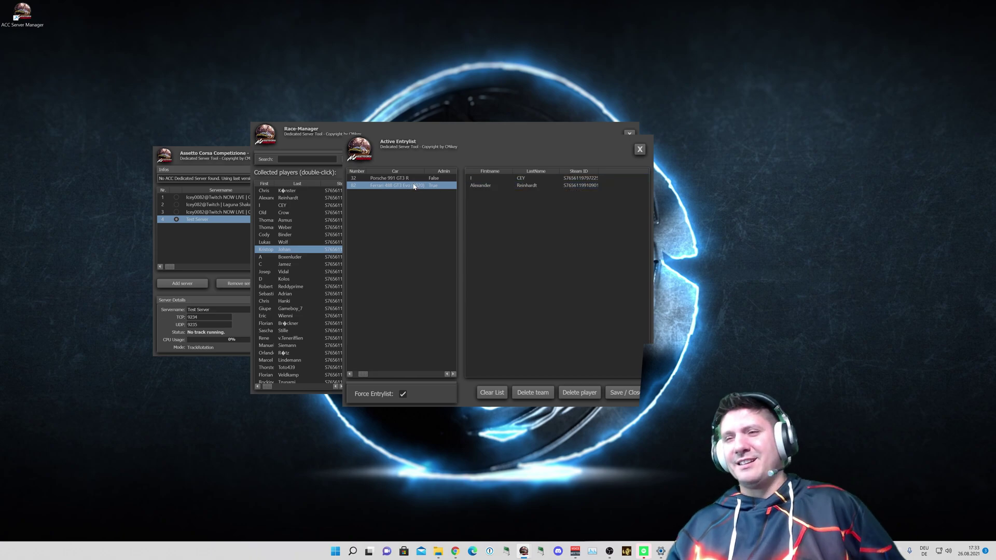
click(390, 177)
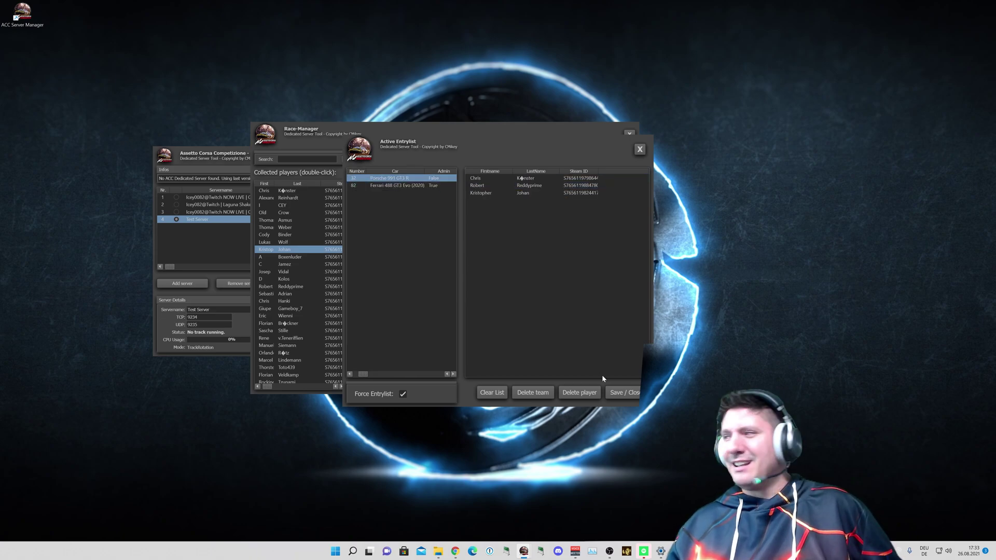
click(618, 398)
key(Return)
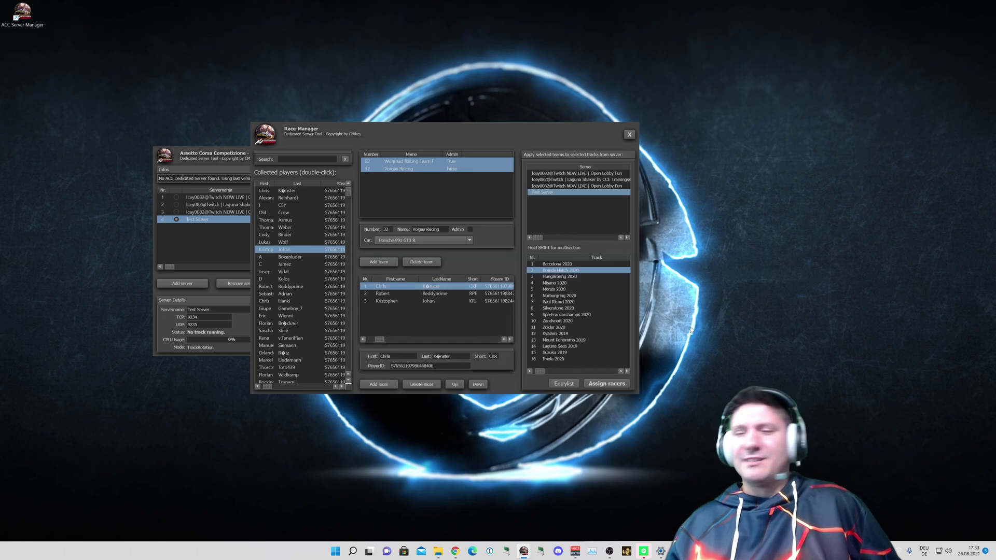
click(630, 138)
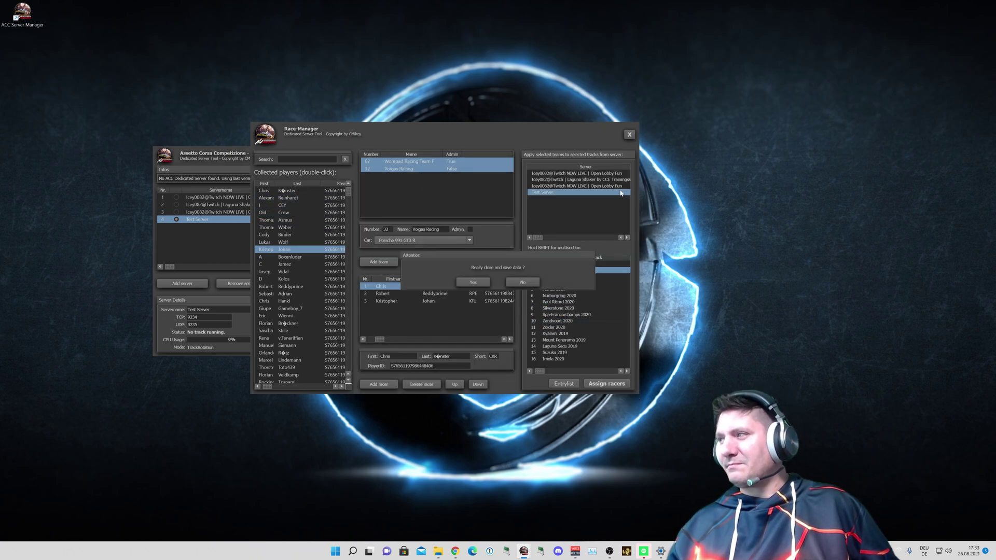
click(477, 284)
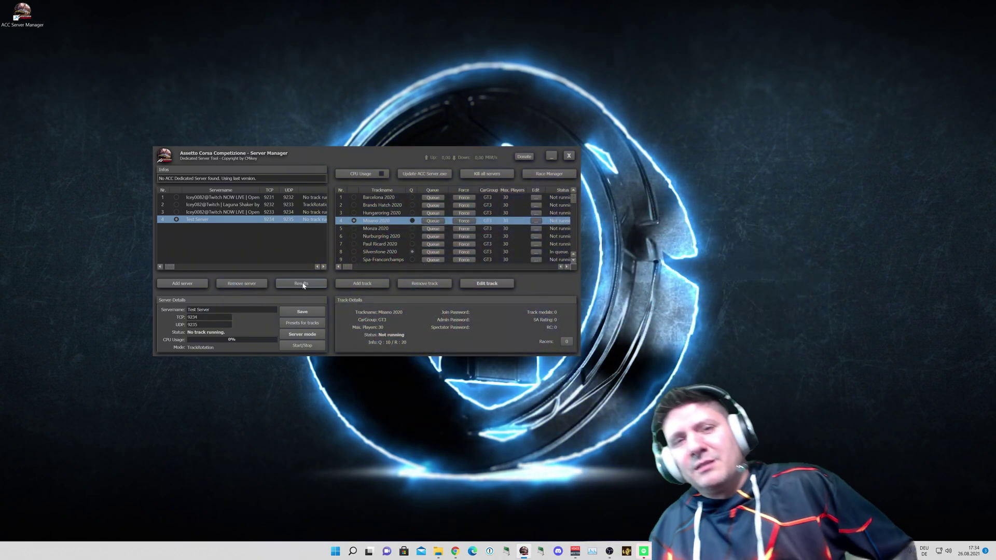
Open Results, review the points-per-place table (25, 18, 15…), then select the first server's results
click(301, 286)
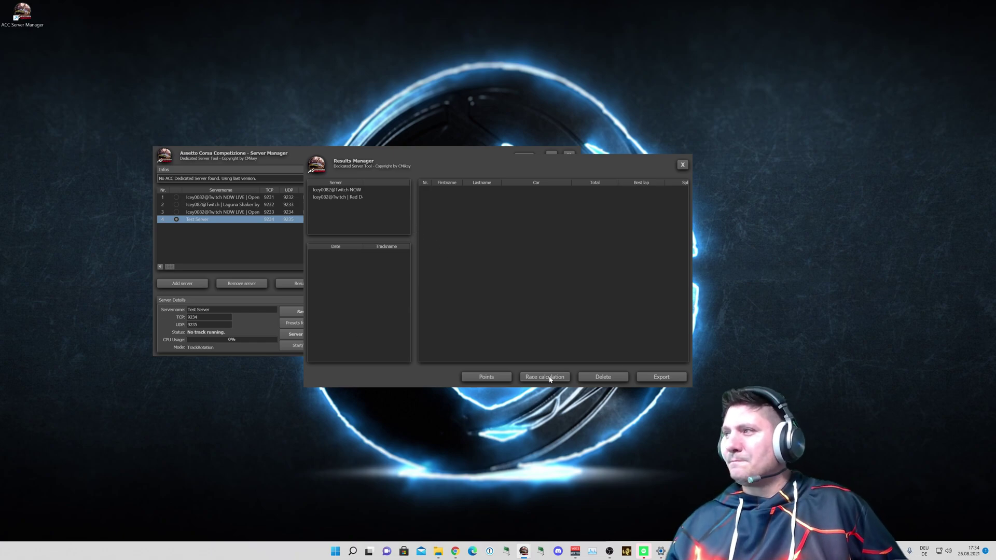
click(346, 200)
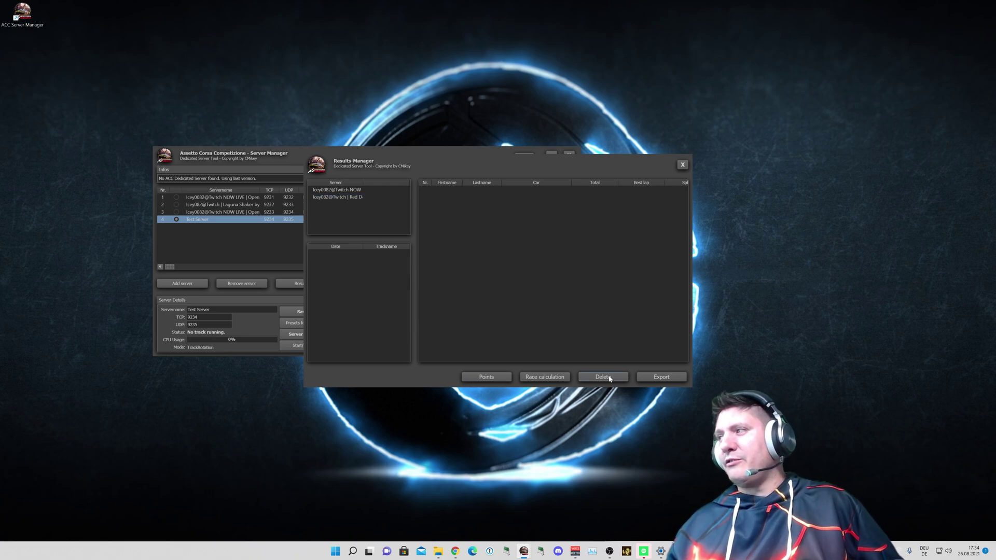
click(482, 378)
click(561, 201)
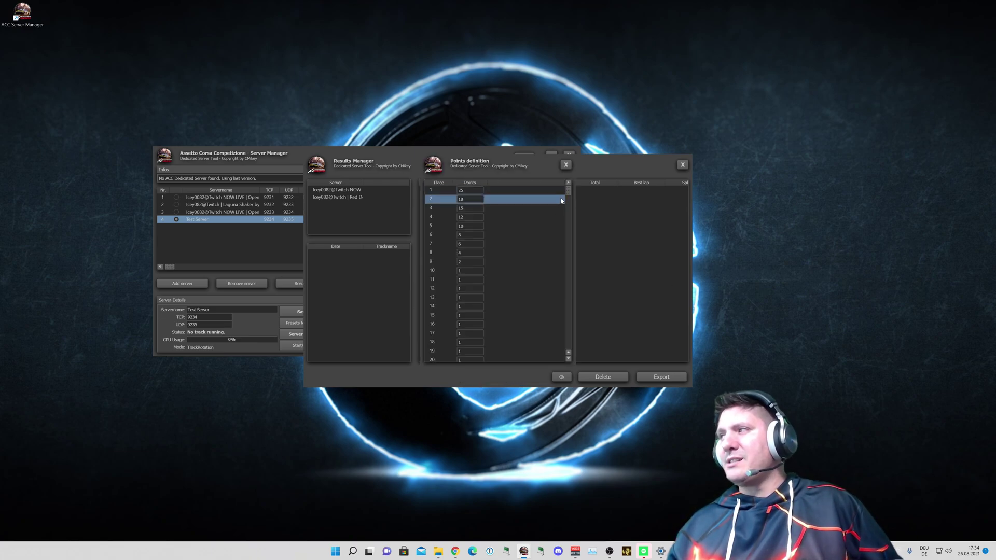
drag(569, 192, 599, 216)
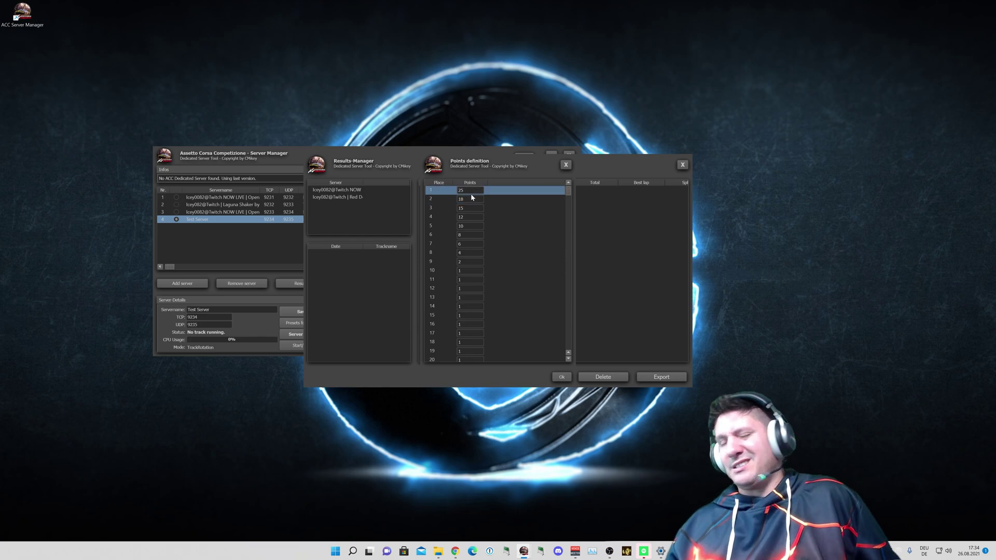
click(563, 377)
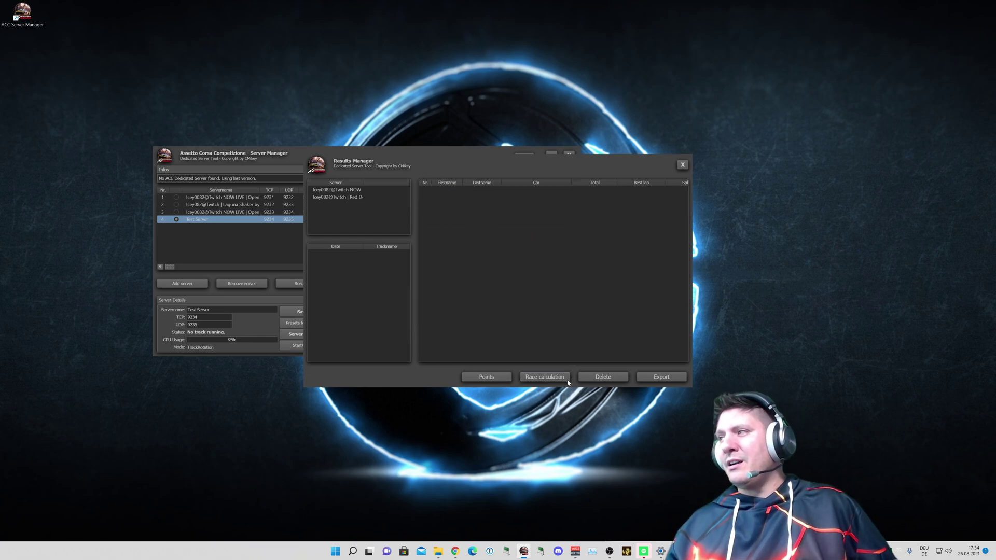
click(374, 191)
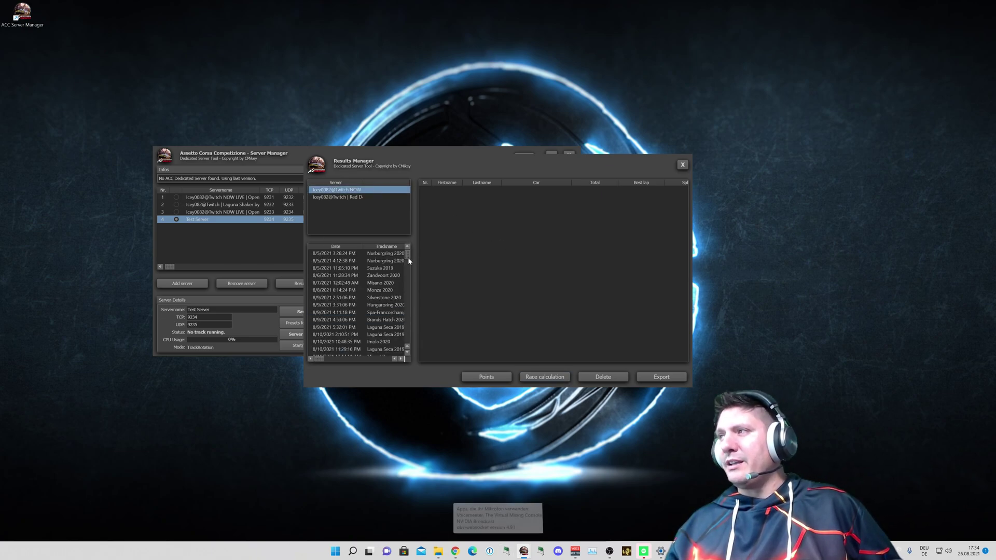
Select the two Nurburgring 2020 races and Suzuka 2019, then run the race calculation
click(353, 255)
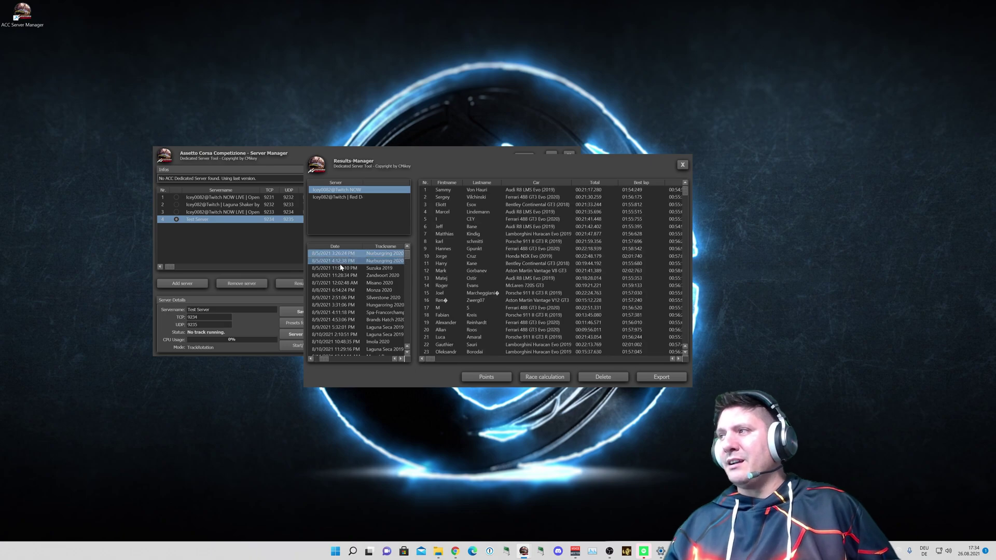
shift+click(338, 270)
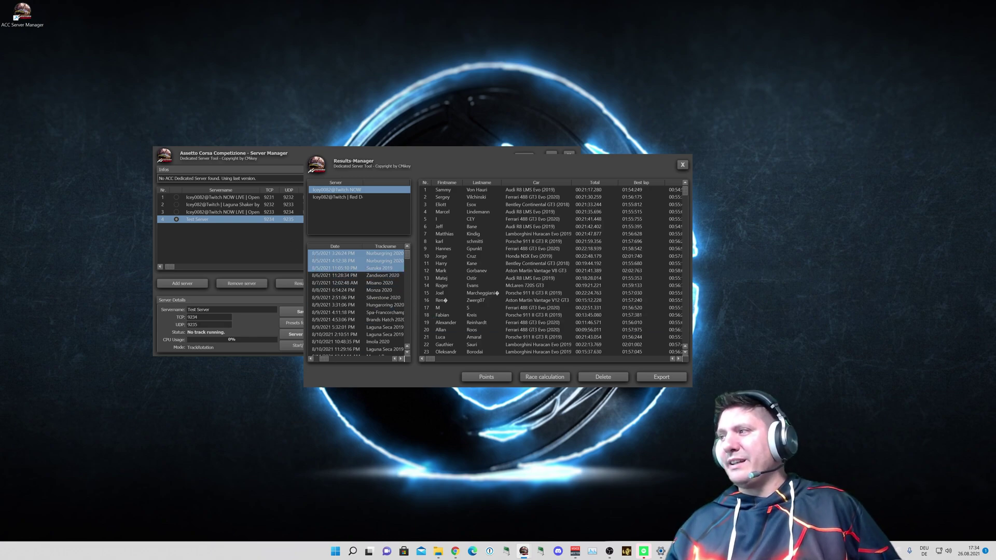
click(554, 378)
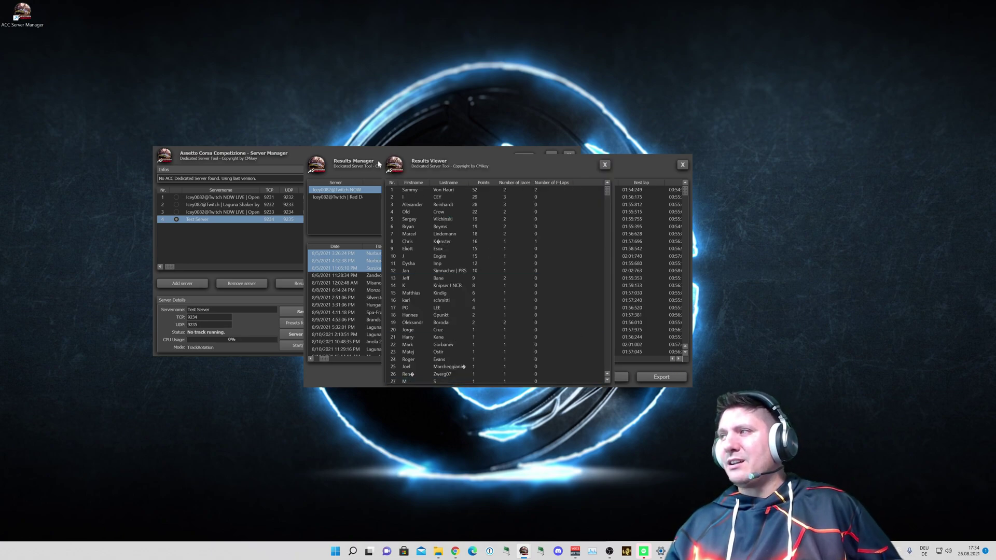
Browse the driver standings, led by 52 points, then close the Results Viewer
click(450, 198)
click(442, 205)
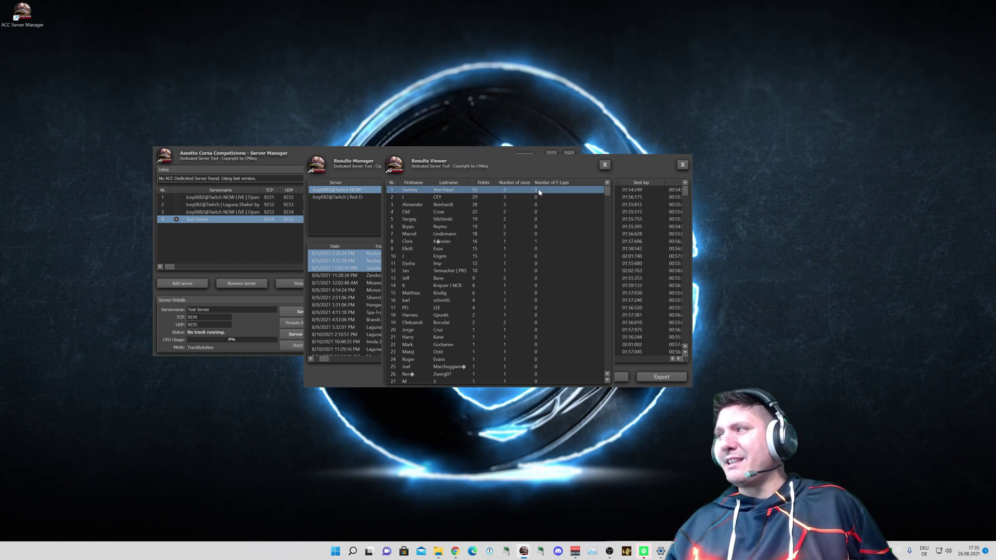
click(465, 198)
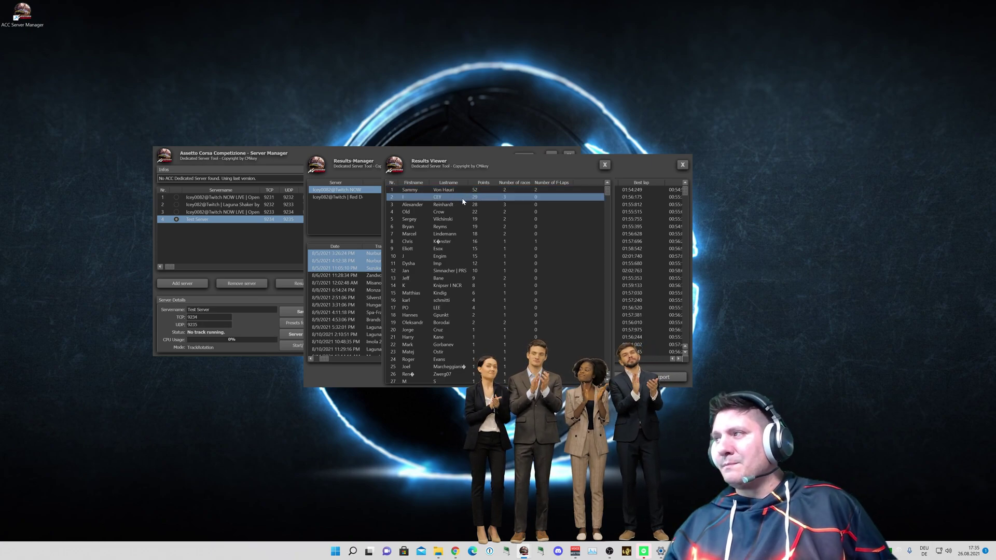
click(459, 206)
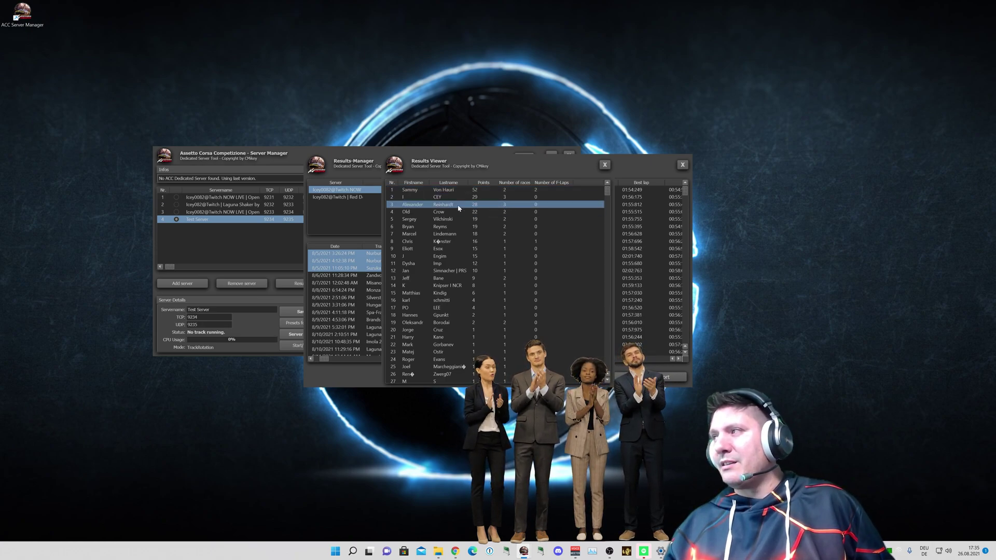
click(516, 308)
click(498, 360)
click(482, 300)
click(476, 308)
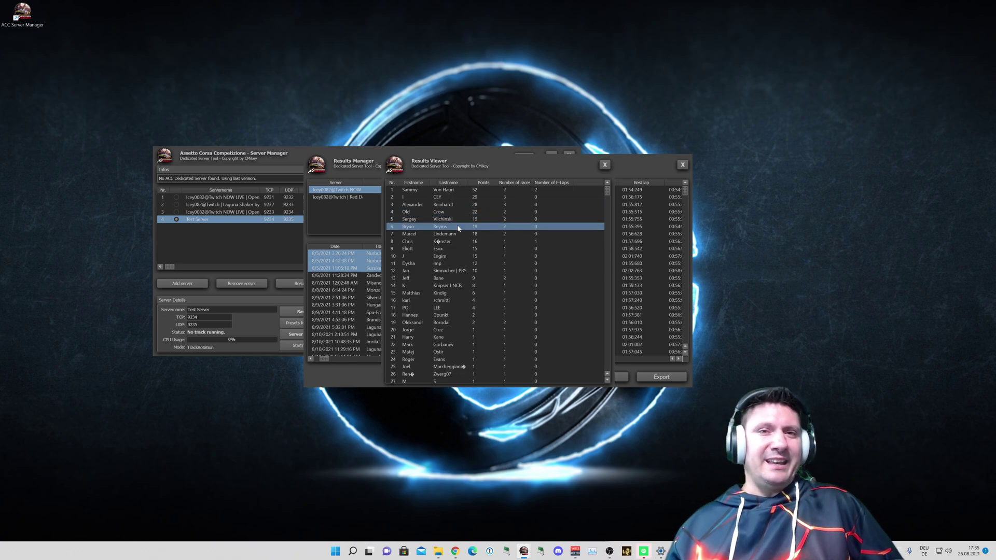
click(605, 165)
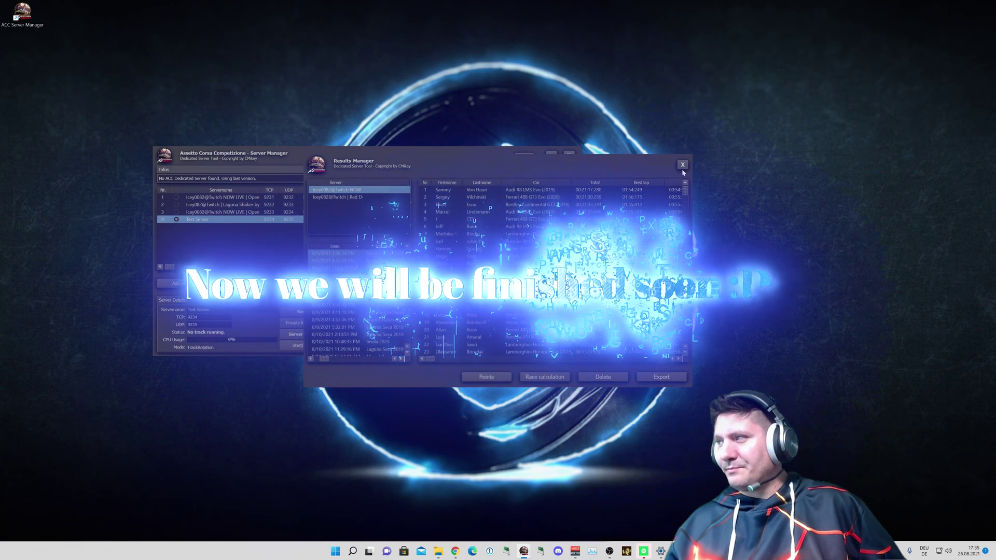
Close the Results-Manager and stop the Test Server, confirming the stop warning
click(683, 165)
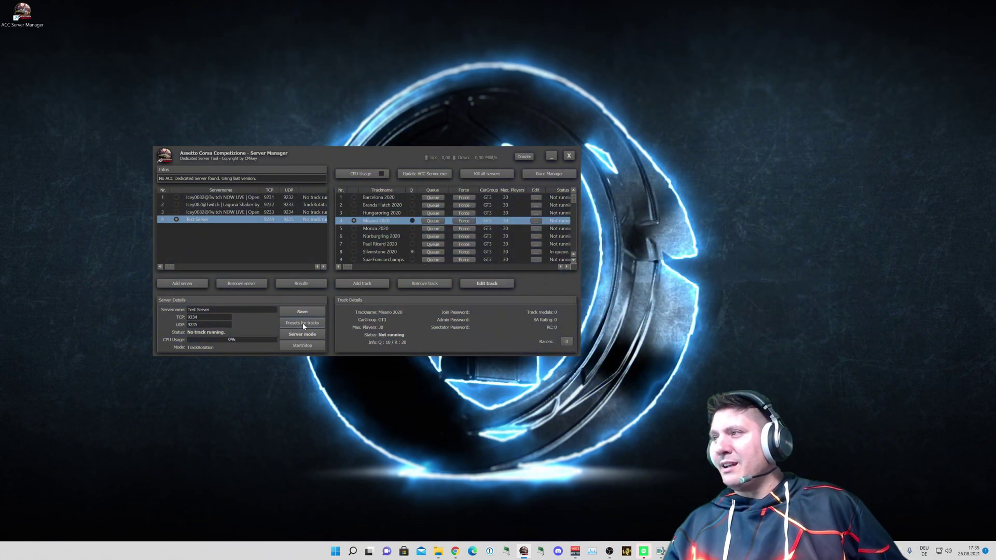
click(316, 347)
click(473, 282)
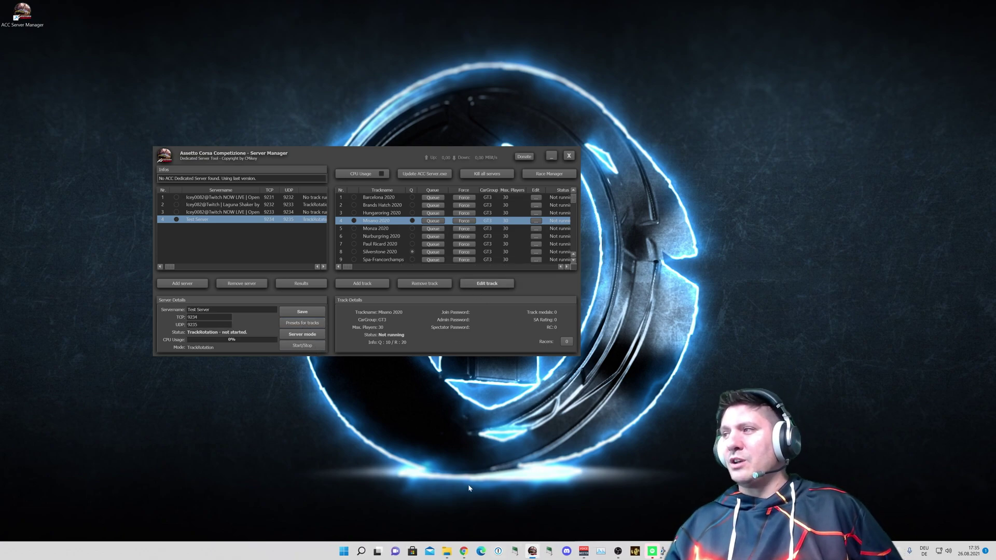
click(295, 324)
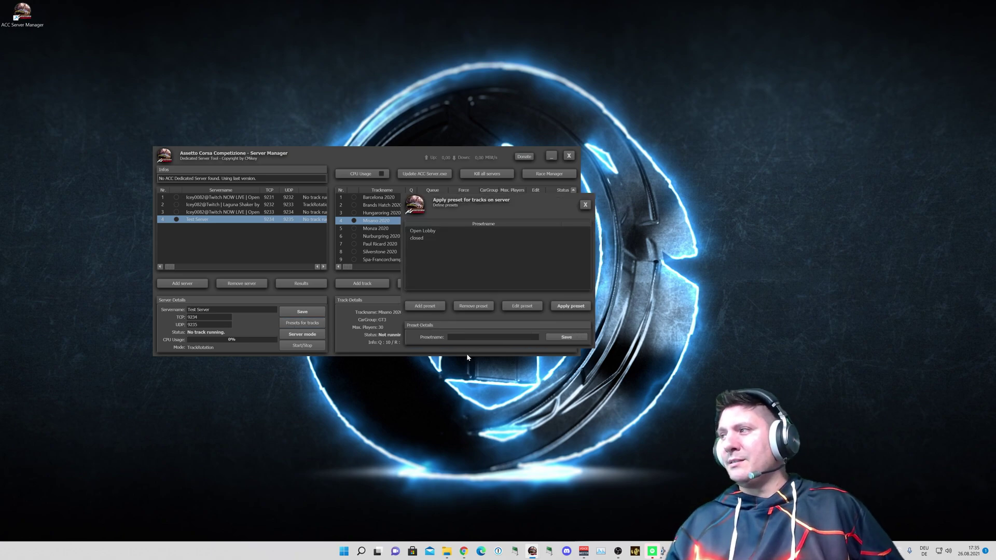
Review the existing Open Lobby and closed presets, then add a new track preset
click(432, 232)
click(437, 238)
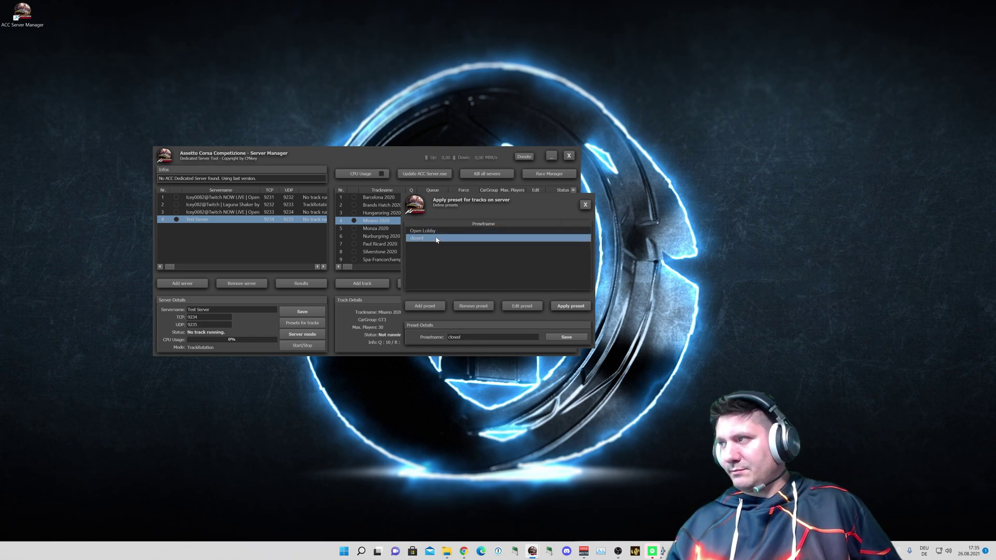
click(427, 307)
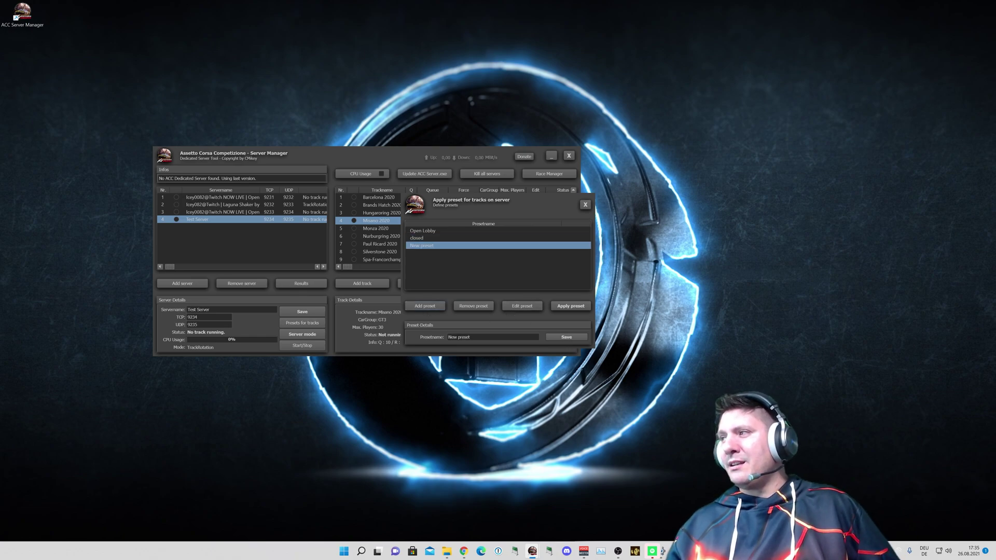
Rename the new preset to 'Test pw', save it, and open its values for editing
triple_click(491, 338)
text(T)
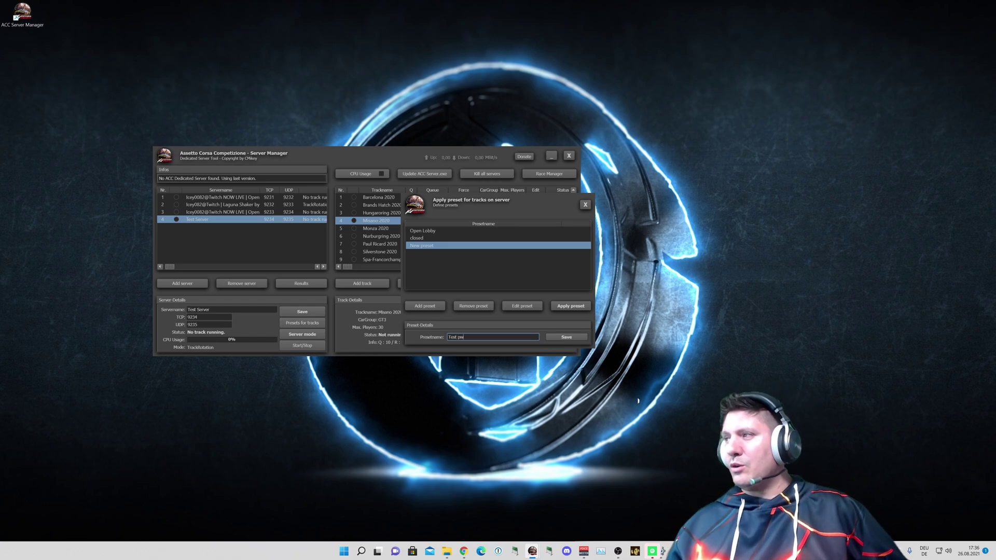
text(est pw)
click(566, 337)
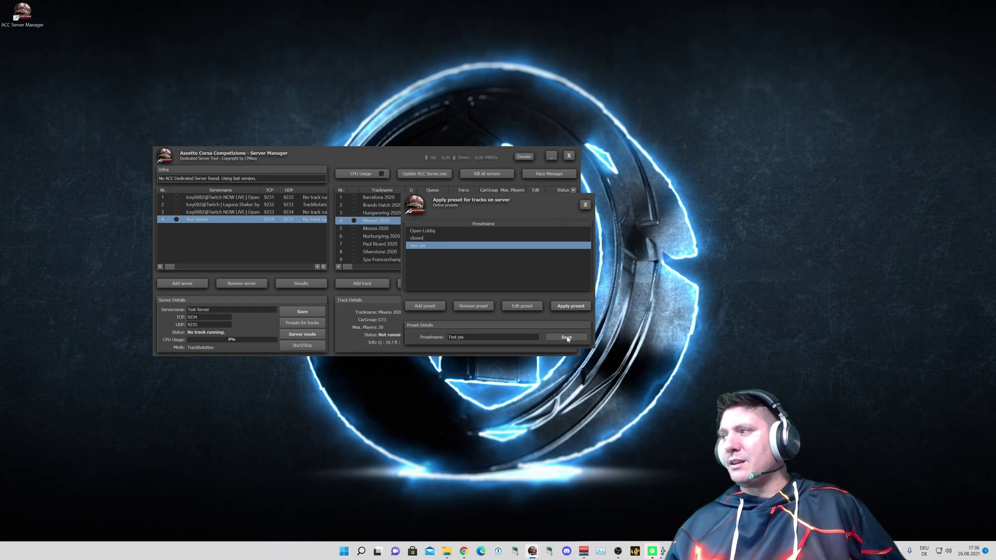
click(525, 308)
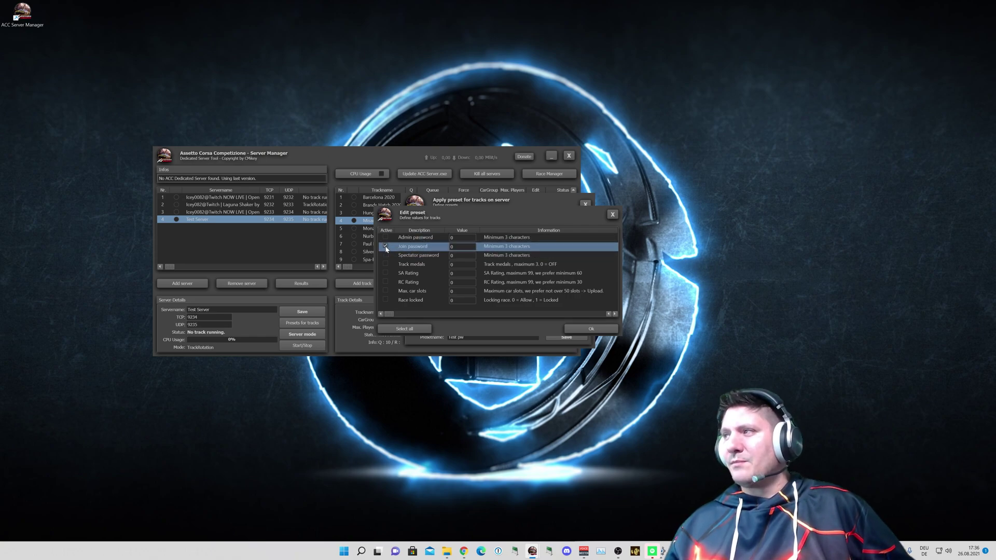
Give Test pw a join password, Track medals 2 and SA Rating 60, and confirm
click(449, 249)
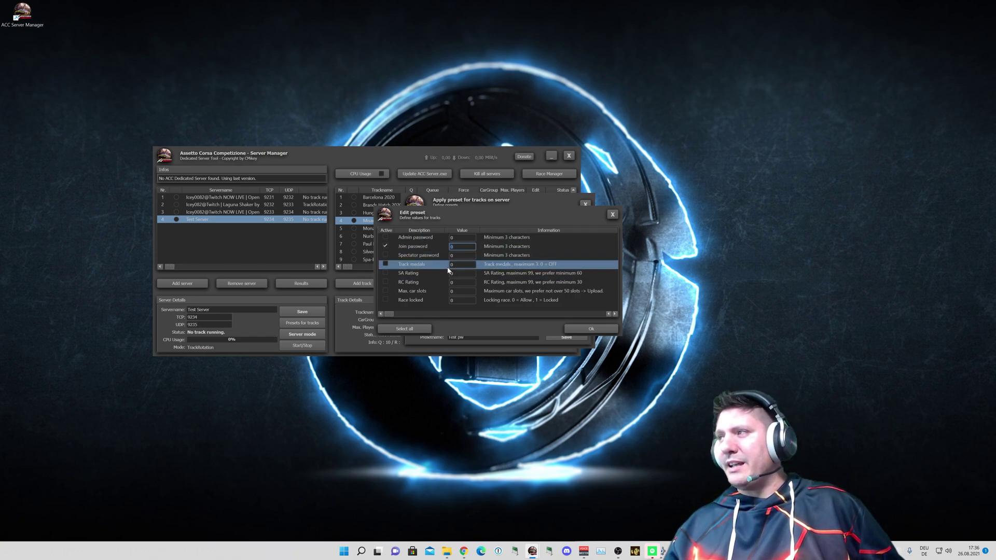
text(qwwe)
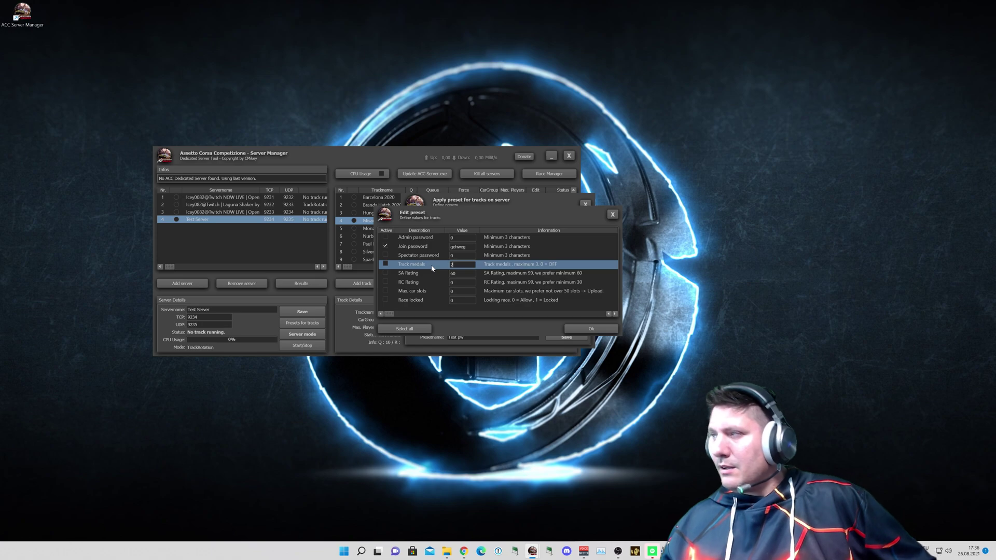
click(385, 264)
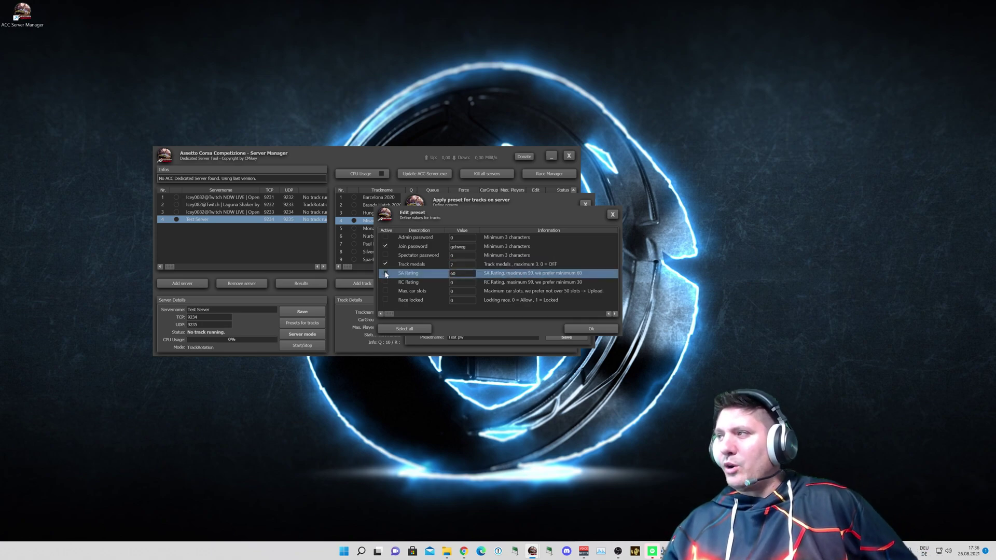
click(386, 274)
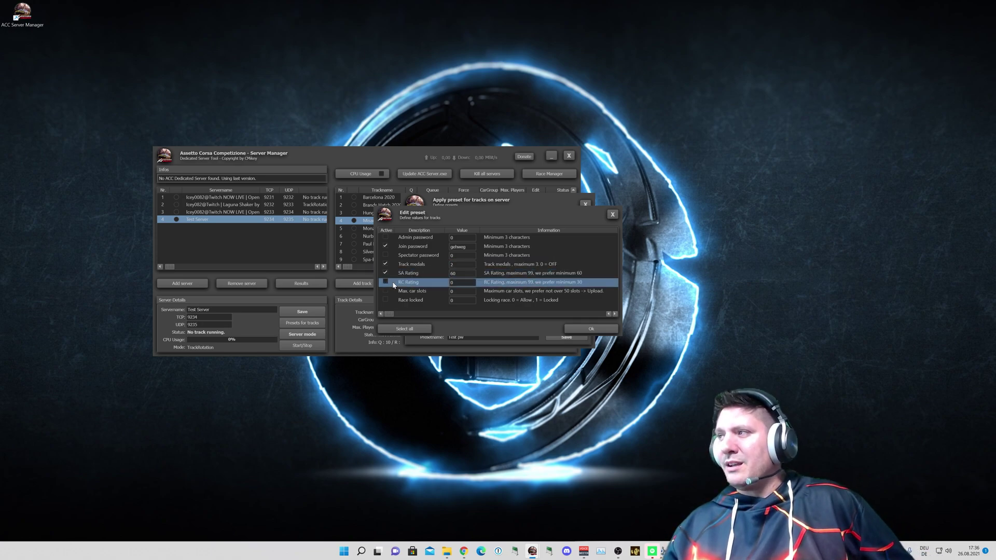
click(612, 332)
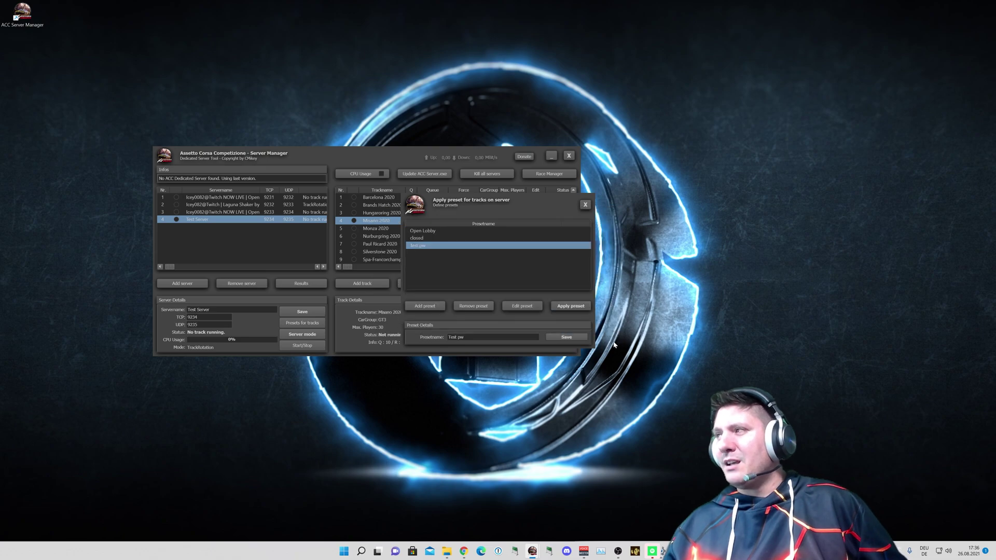
Assign the Test pw preset to all 16 Test Server tracks and dismiss the success notice
click(571, 306)
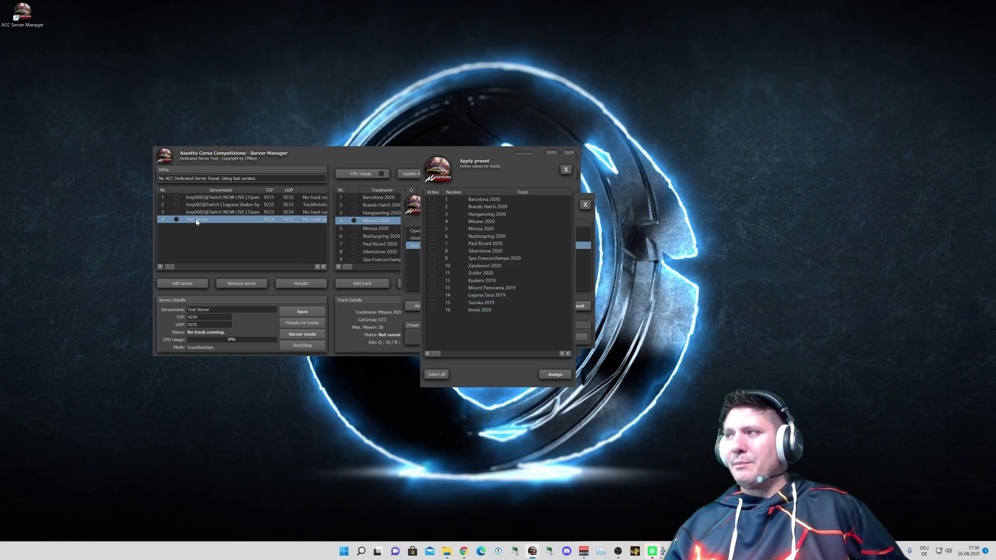
click(449, 202)
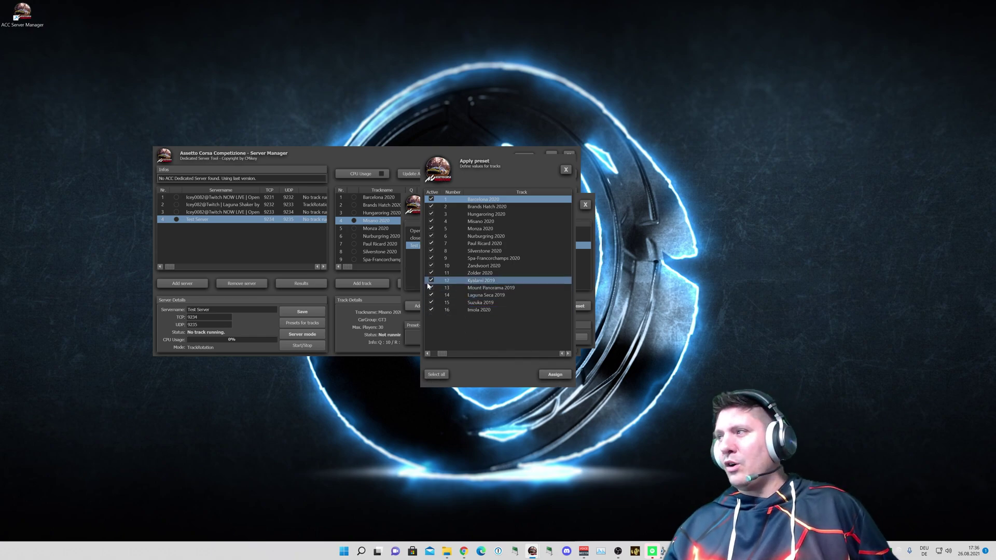
click(561, 379)
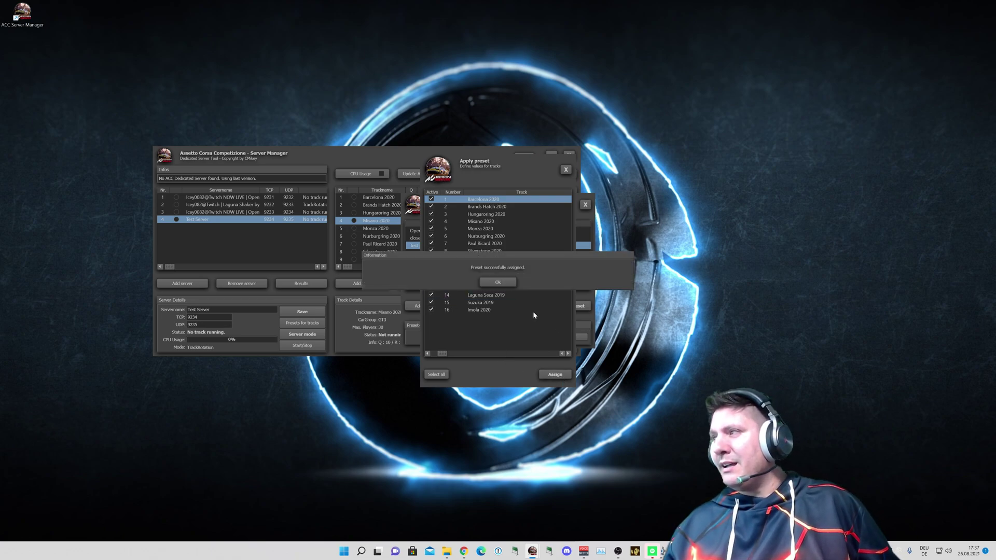
click(506, 289)
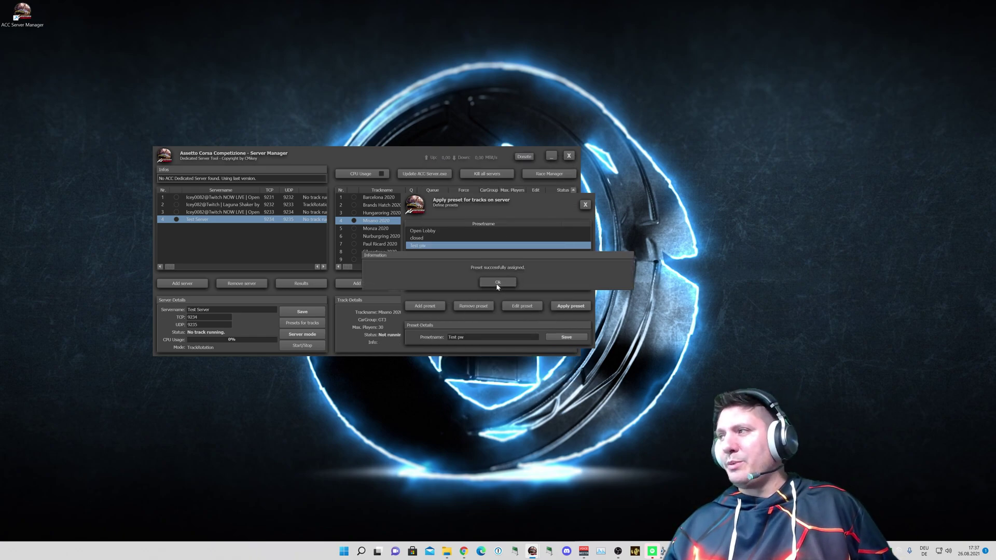
click(497, 284)
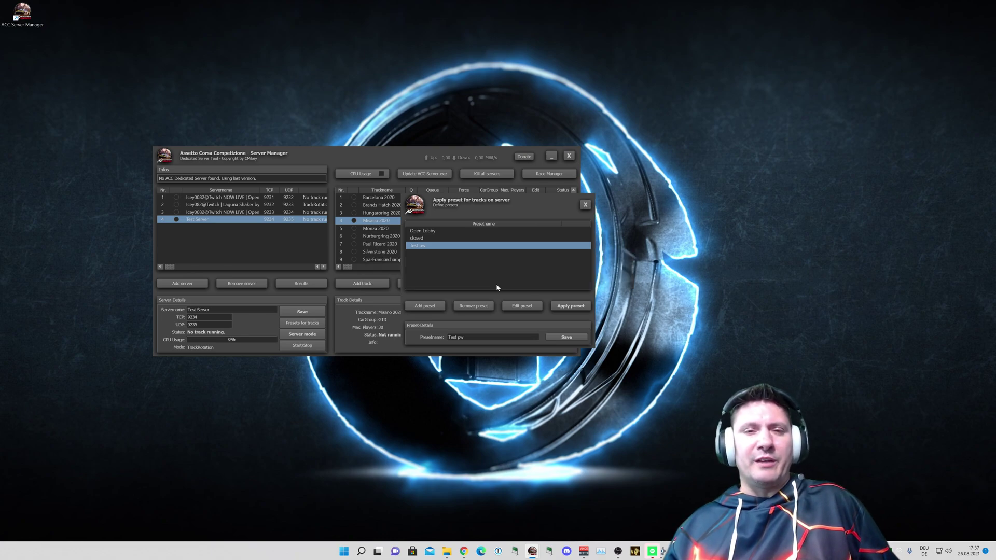
Check Nurburgring 2020, Silverstone 2020 and Monza 2020 for the join password, Track medals 2 and SA Rating 60
click(585, 208)
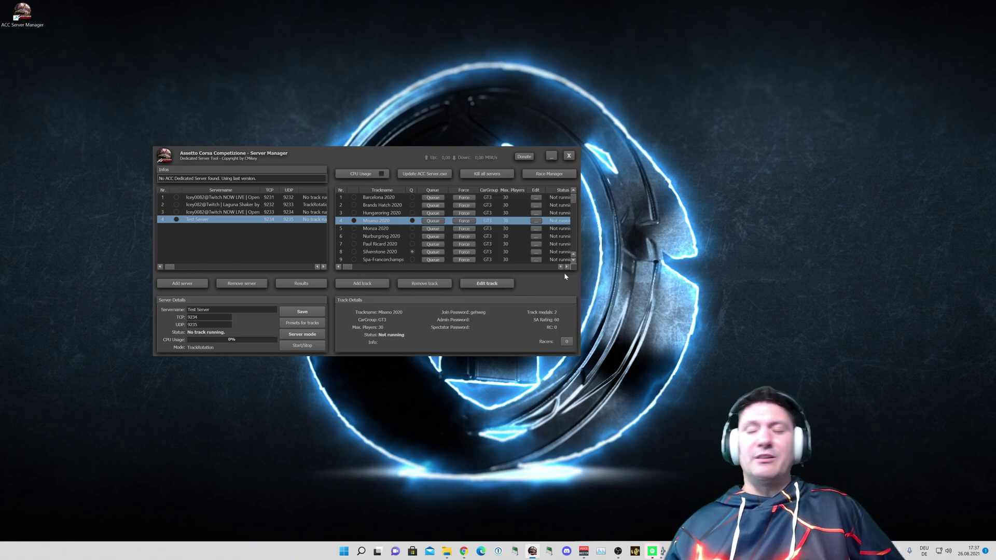
click(392, 237)
click(536, 237)
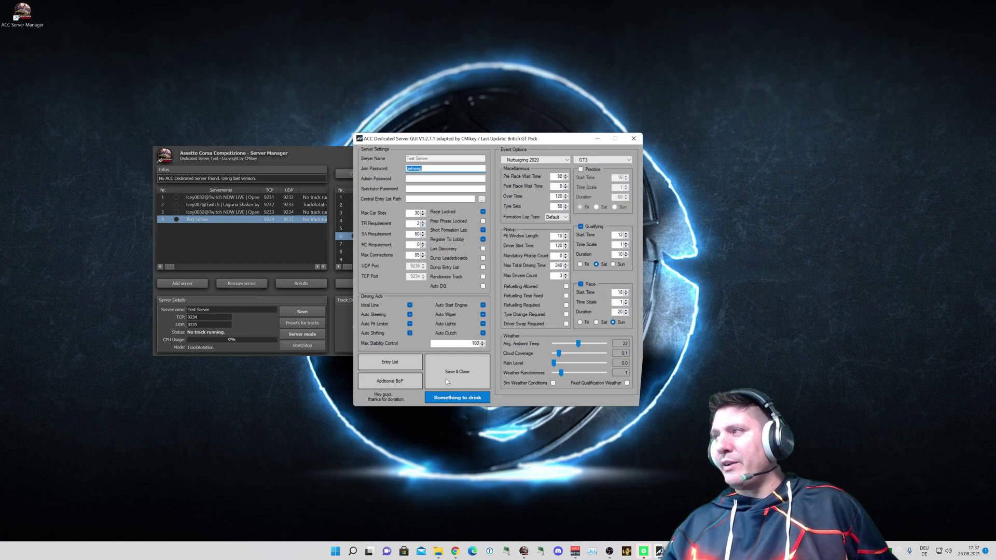
click(477, 375)
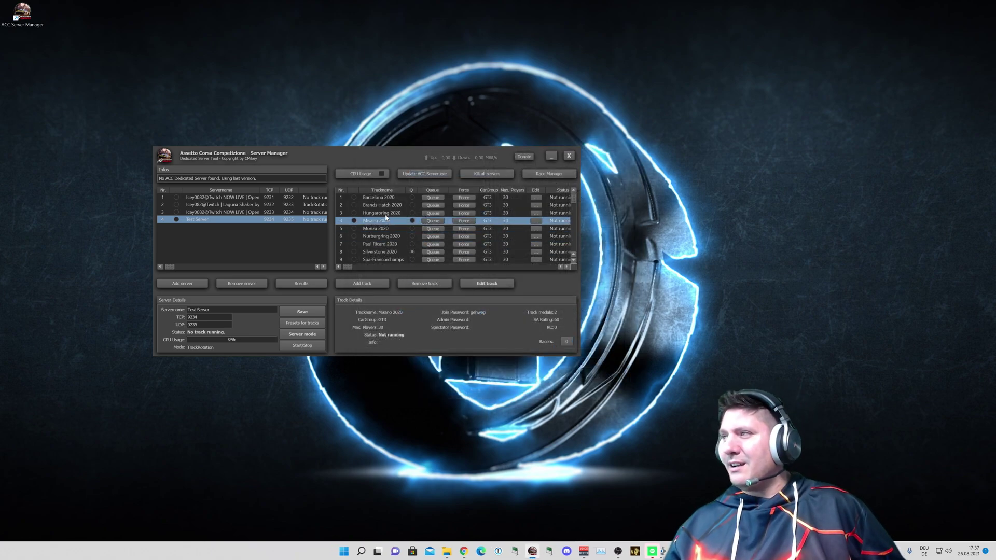
click(377, 252)
click(376, 228)
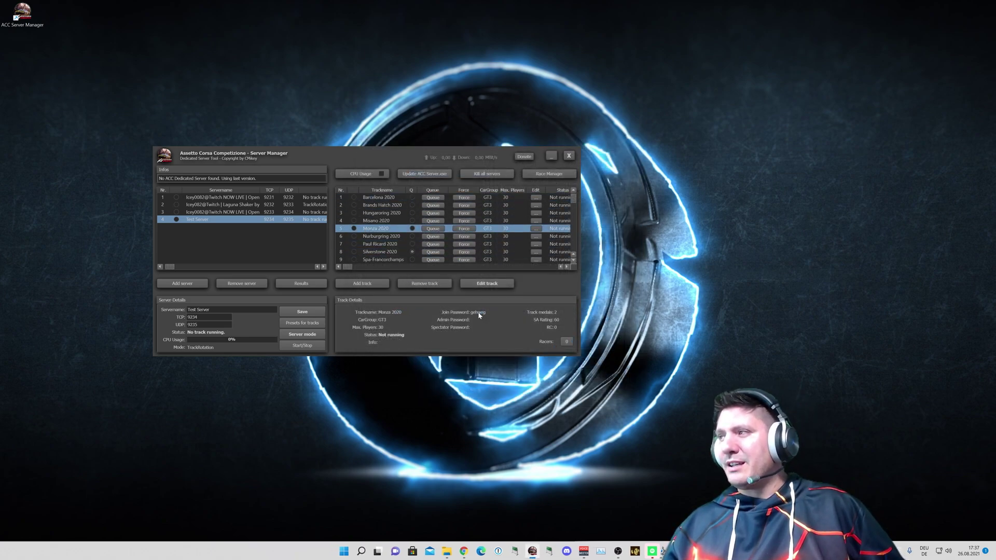